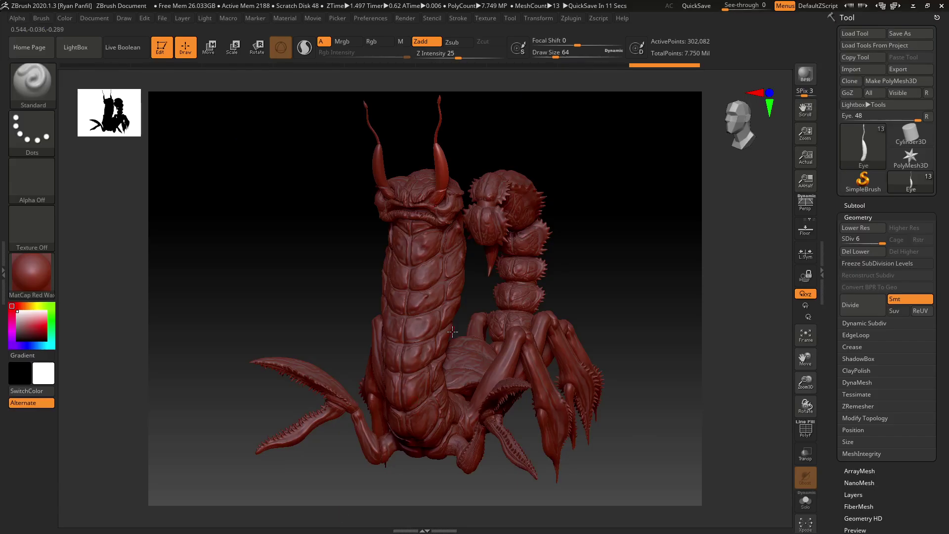
# Step: Examine the creature's body, head, tail and front claws from several angles
pyautogui.moveTo(592, 316)
pyautogui.mouseDown()
pyautogui.moveTo(618, 286)
pyautogui.moveTo(608, 313)
pyautogui.mouseUp()
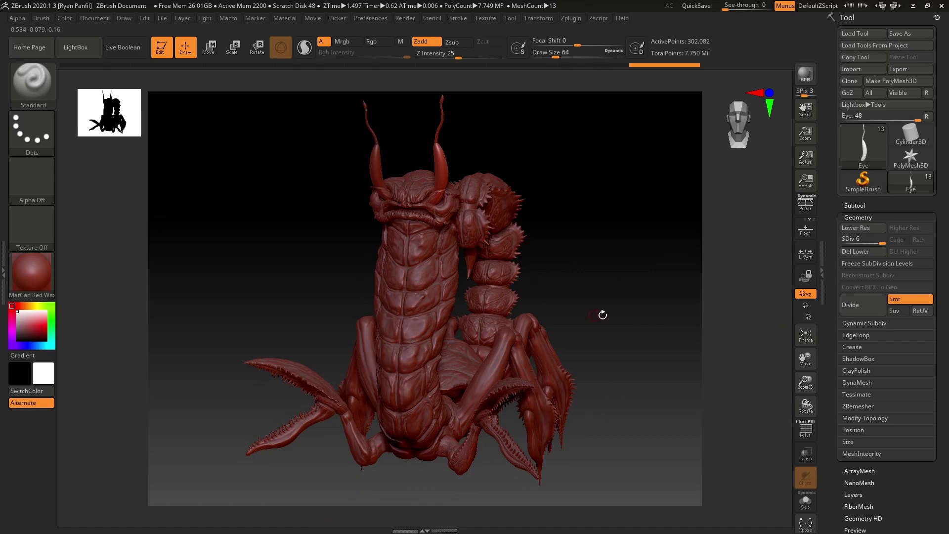
pyautogui.moveTo(602, 315); pyautogui.dragTo(614, 307)
pyautogui.moveTo(521, 252); pyautogui.dragTo(493, 266)
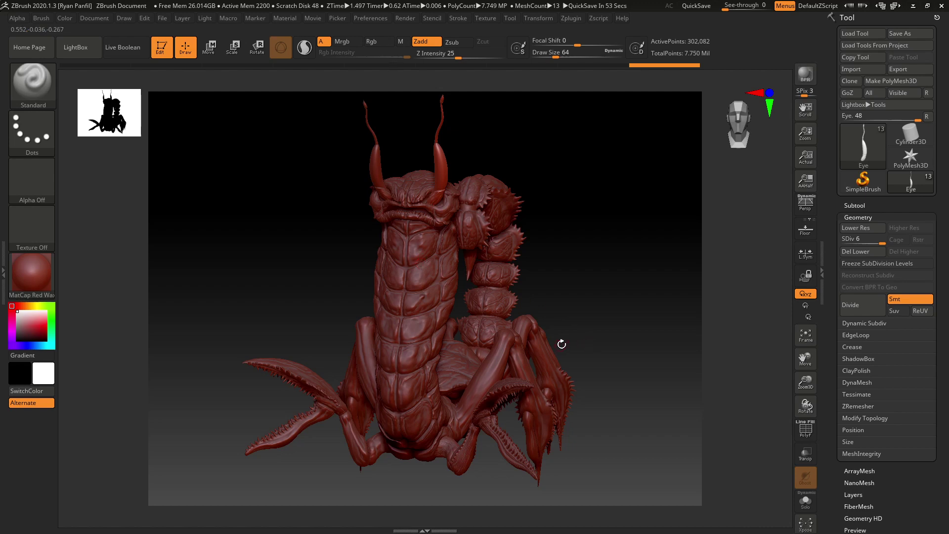
pyautogui.moveTo(562, 344); pyautogui.dragTo(447, 481)
pyautogui.moveTo(583, 353); pyautogui.dragTo(435, 457)
pyautogui.moveTo(581, 301)
pyautogui.mouseDown()
pyautogui.moveTo(601, 346)
pyautogui.moveTo(593, 304)
pyautogui.mouseUp()
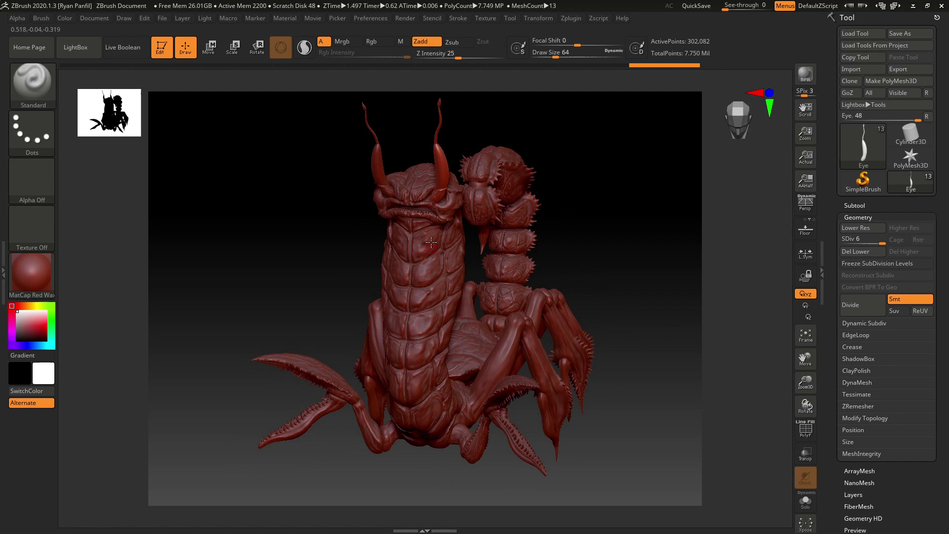
pyautogui.moveTo(593, 245); pyautogui.dragTo(614, 229)
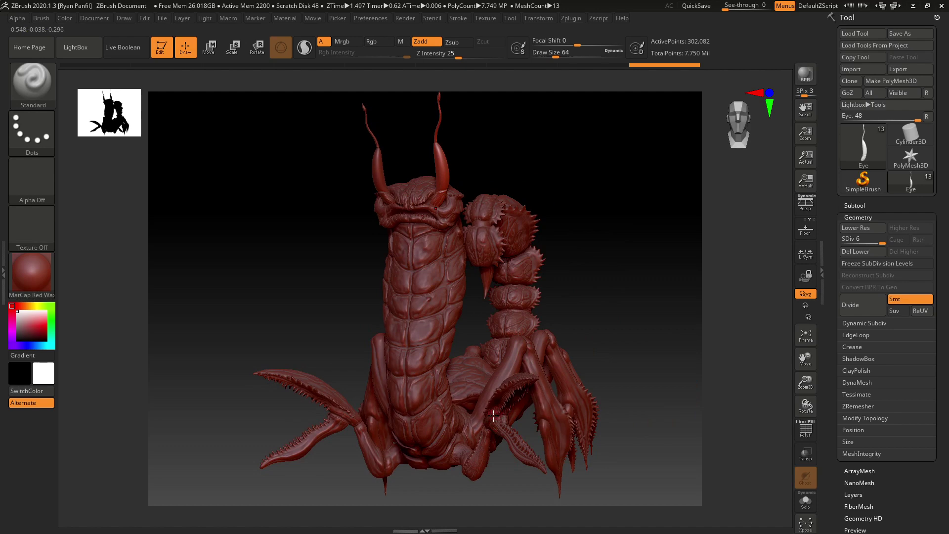
pyautogui.moveTo(594, 356); pyautogui.dragTo(615, 351)
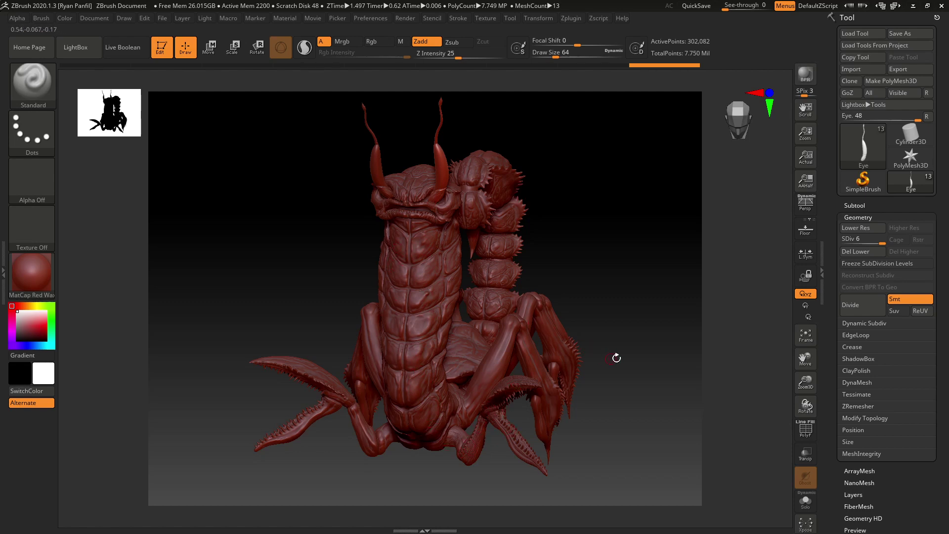
# Step: Duplicate the Front-Claw subtool
pyautogui.keyDown('alt'); pyautogui.click(499, 394); pyautogui.keyUp('alt')
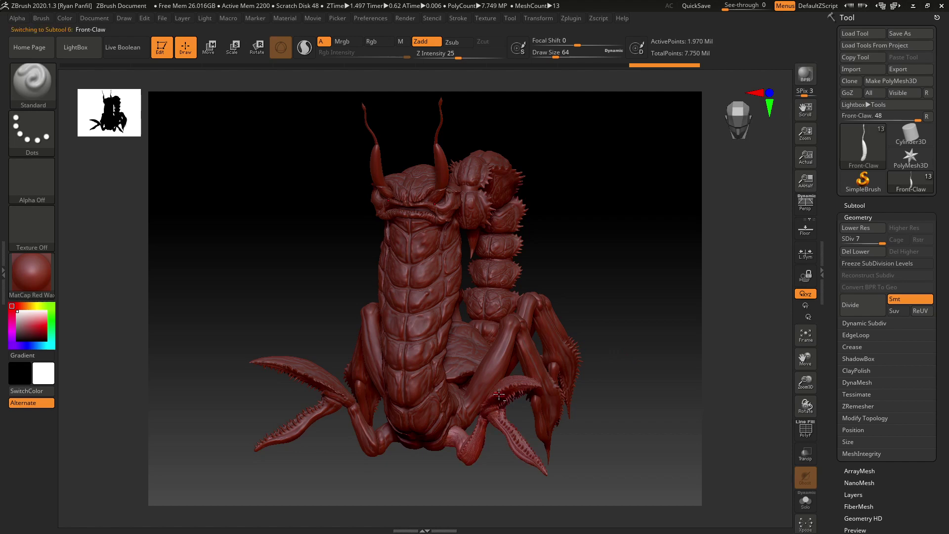
pyautogui.moveTo(649, 402); pyautogui.dragTo(639, 410)
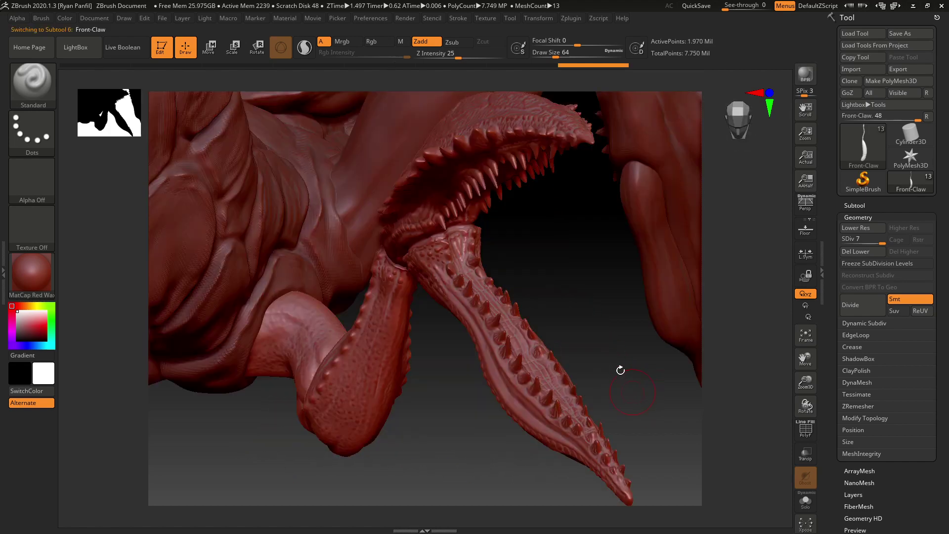
pyautogui.moveTo(620, 370); pyautogui.dragTo(610, 350)
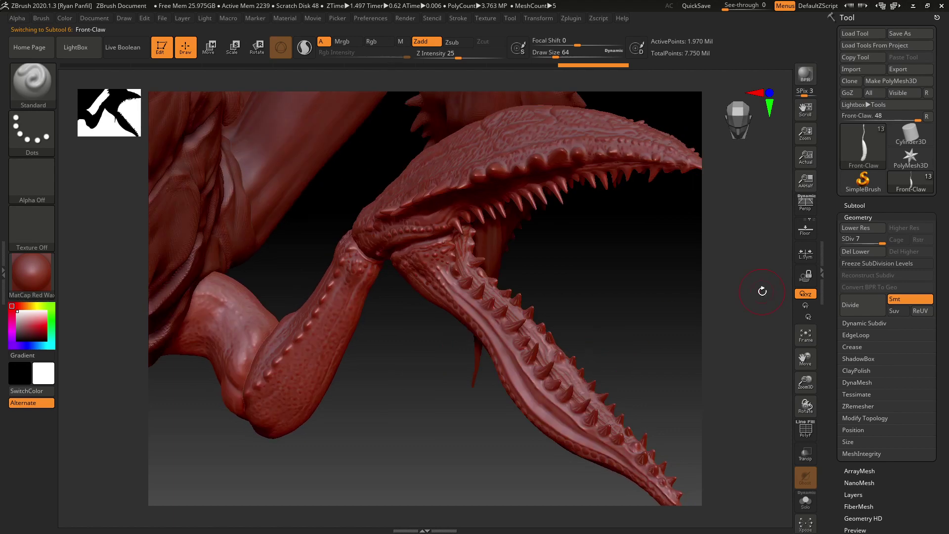
pyautogui.click(864, 205)
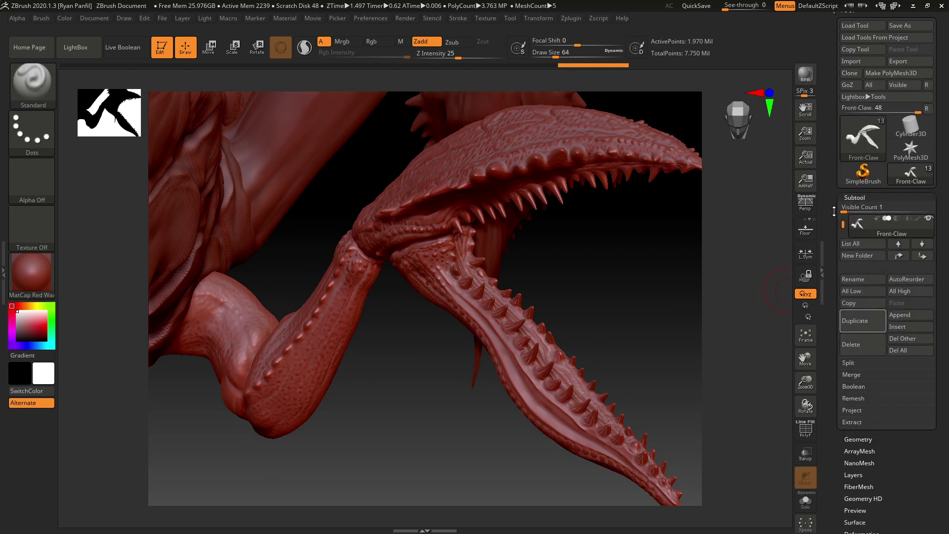
pyautogui.click(861, 312)
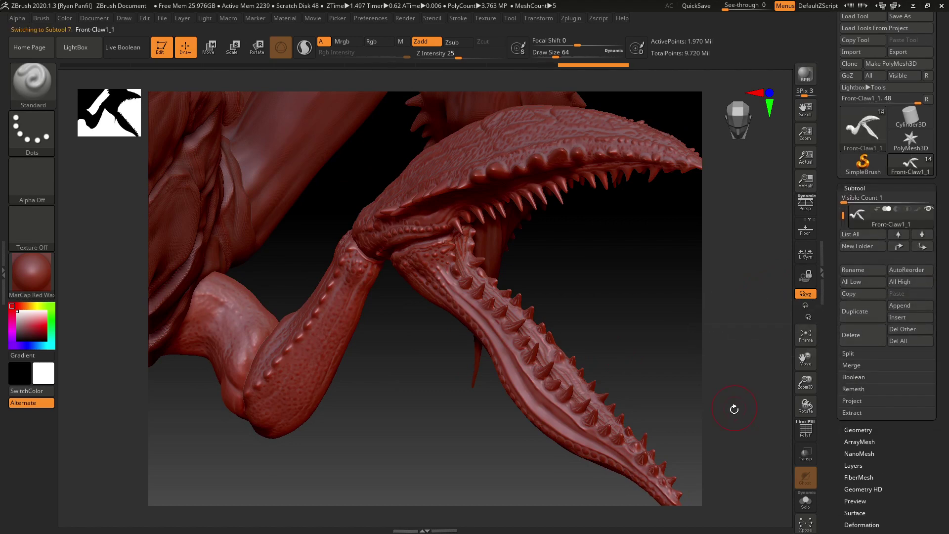
# Step: Lower the duplicated claw's geometry to subdivision level 4
pyautogui.click(855, 189)
pyautogui.click(864, 200)
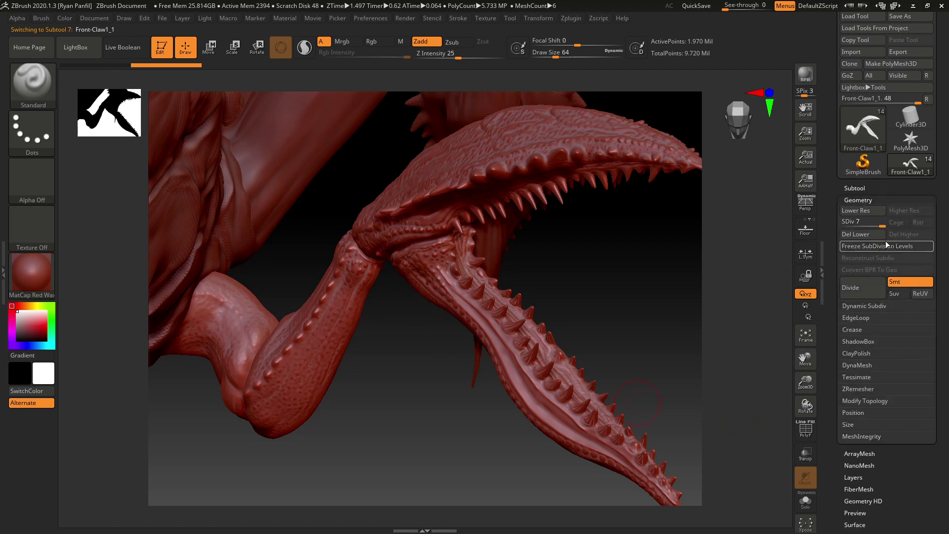
pyautogui.click(878, 226)
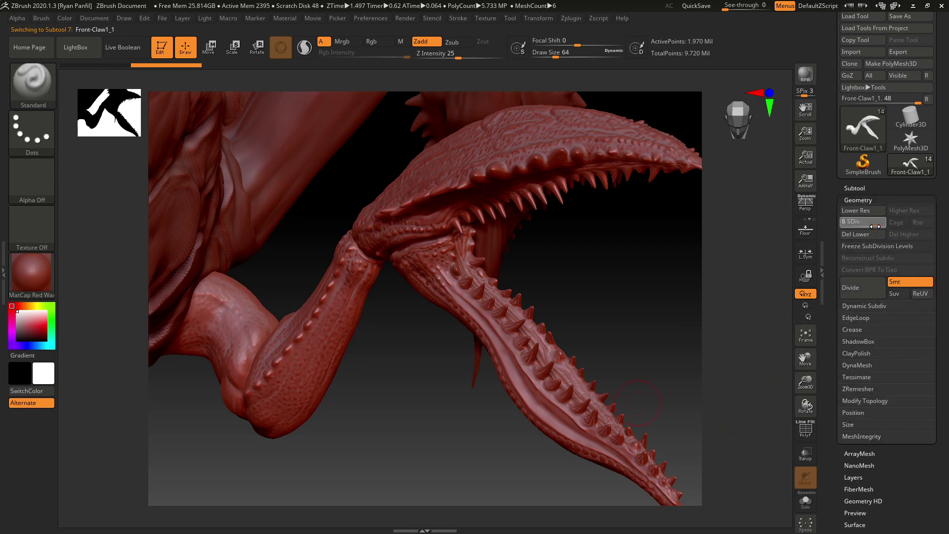
pyautogui.moveTo(872, 226); pyautogui.dragTo(870, 226)
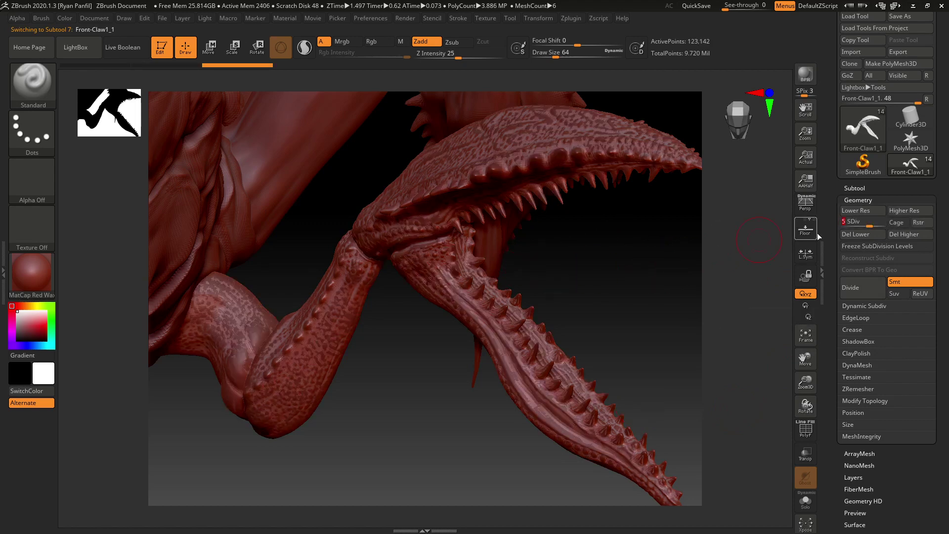
pyautogui.click(866, 226)
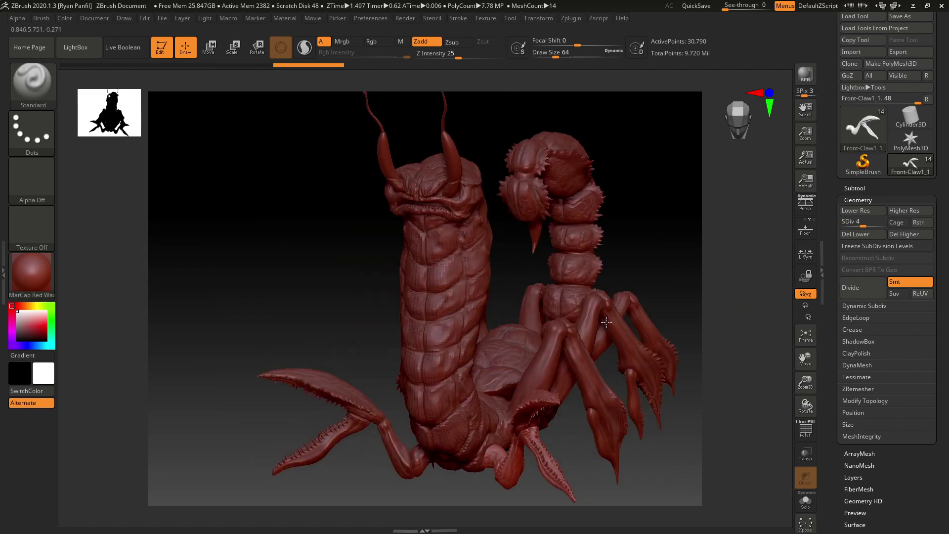
# Step: Move the duplicated claw pair upward and forward along the Y and Z axes, placing it above the original claws
pyautogui.moveTo(643, 341); pyautogui.dragTo(652, 310)
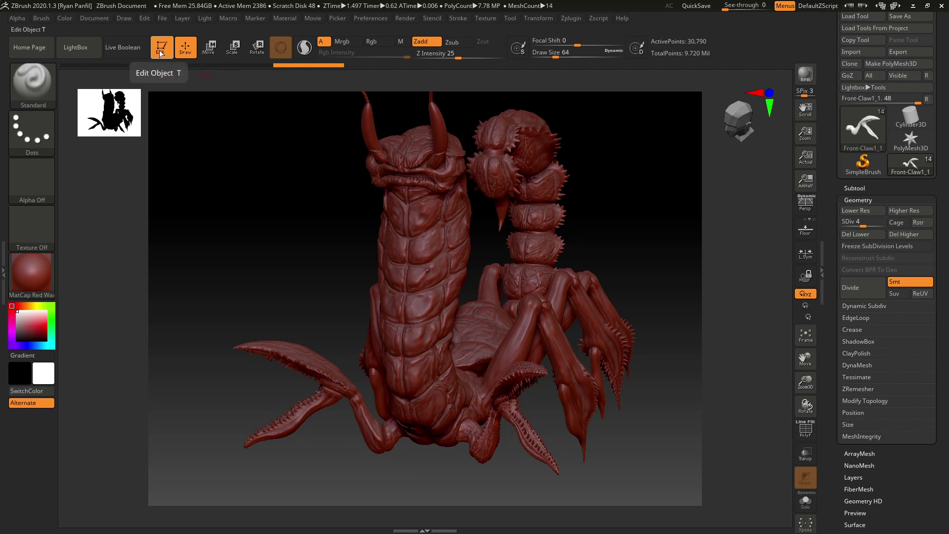
pyautogui.click(208, 48)
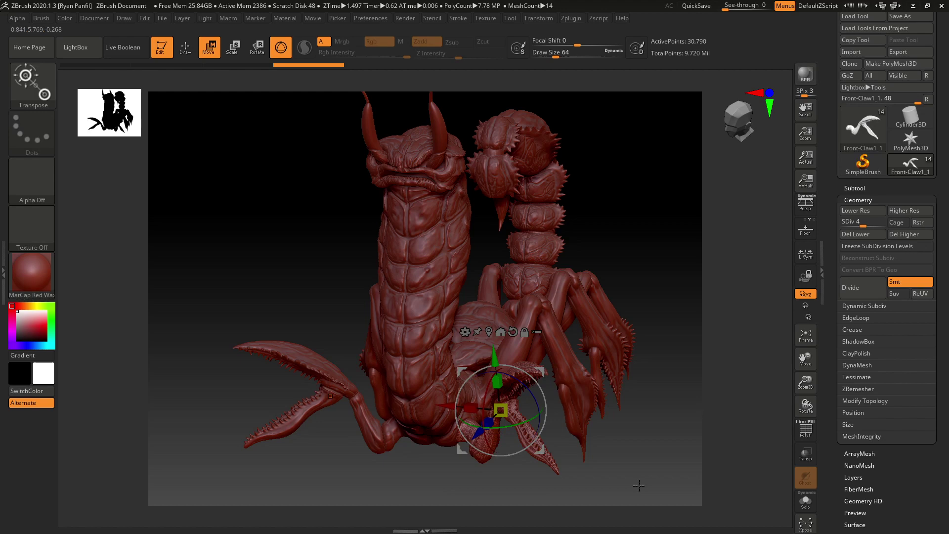
pyautogui.moveTo(638, 487)
pyautogui.mouseDown()
pyautogui.moveTo(644, 462)
pyautogui.moveTo(646, 479)
pyautogui.moveTo(634, 410)
pyautogui.moveTo(645, 392)
pyautogui.moveTo(597, 373)
pyautogui.mouseUp()
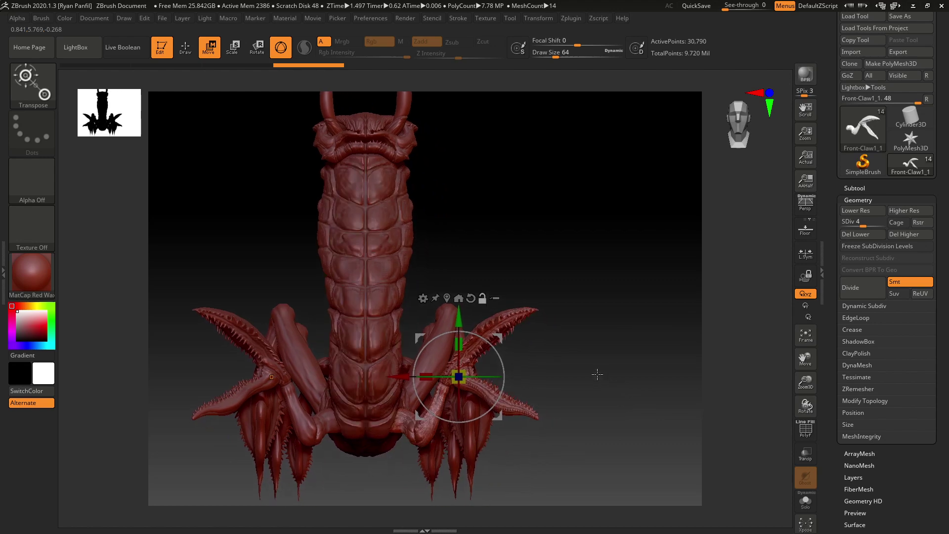
pyautogui.moveTo(459, 322); pyautogui.dragTo(453, 274)
pyautogui.moveTo(588, 290)
pyautogui.mouseDown()
pyautogui.moveTo(576, 311)
pyautogui.moveTo(578, 347)
pyautogui.moveTo(587, 289)
pyautogui.moveTo(603, 307)
pyautogui.moveTo(589, 340)
pyautogui.moveTo(577, 343)
pyautogui.moveTo(579, 322)
pyautogui.moveTo(445, 346)
pyautogui.moveTo(432, 359)
pyautogui.mouseUp()
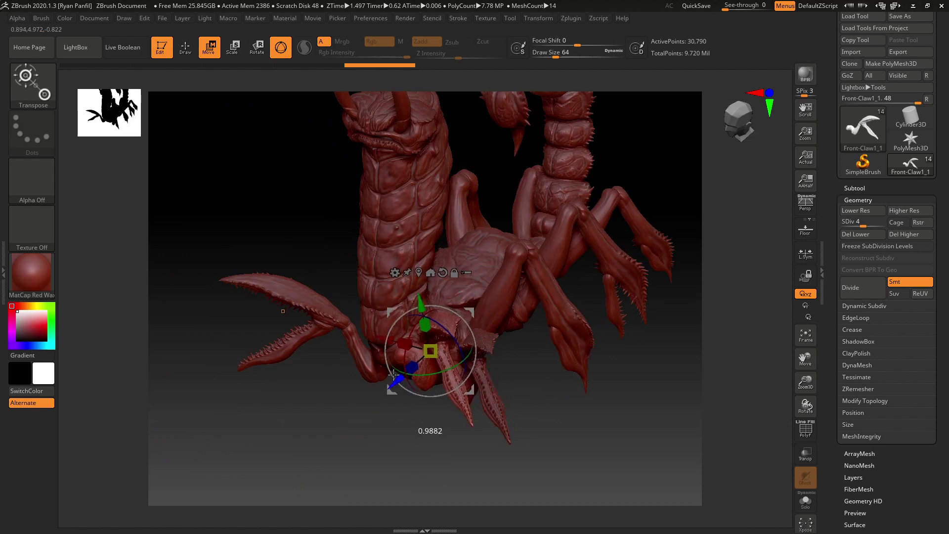
# Step: Try rotating the duplicated claw about its vertical axis and undo the rotation
pyautogui.moveTo(615, 434)
pyautogui.mouseDown()
pyautogui.moveTo(637, 396)
pyautogui.moveTo(627, 388)
pyautogui.moveTo(621, 404)
pyautogui.moveTo(576, 347)
pyautogui.moveTo(568, 405)
pyautogui.mouseUp()
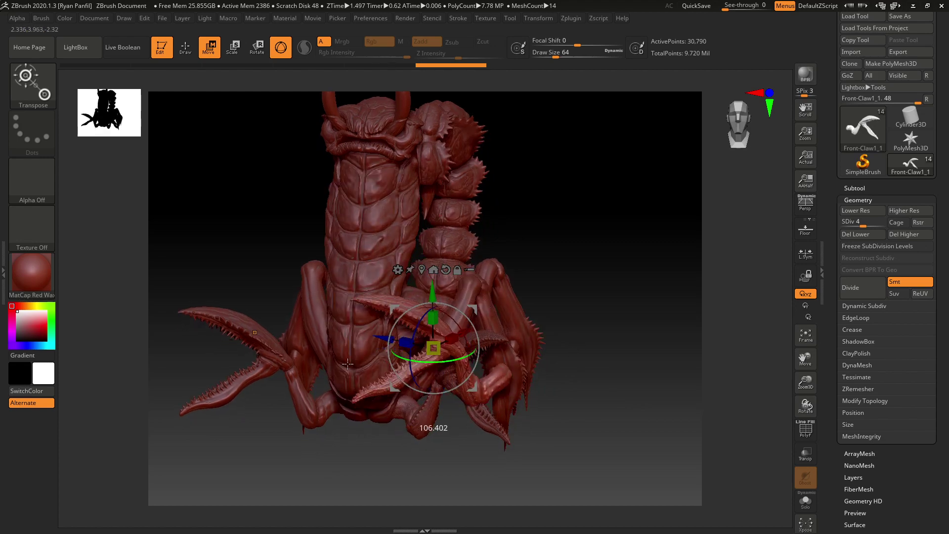
pyautogui.moveTo(348, 364); pyautogui.dragTo(375, 367)
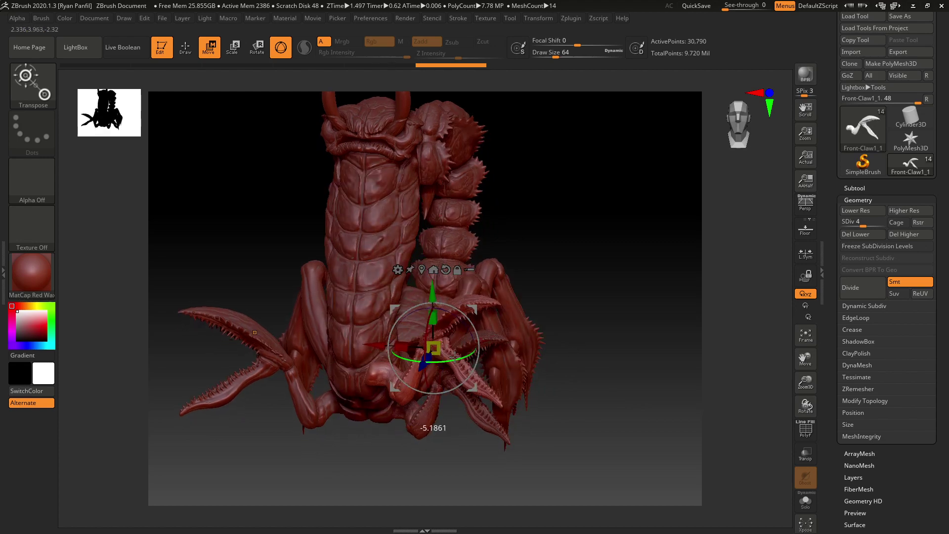
pyautogui.moveTo(454, 357); pyautogui.dragTo(454, 357)
pyautogui.hotkey('ctrl', 'z')
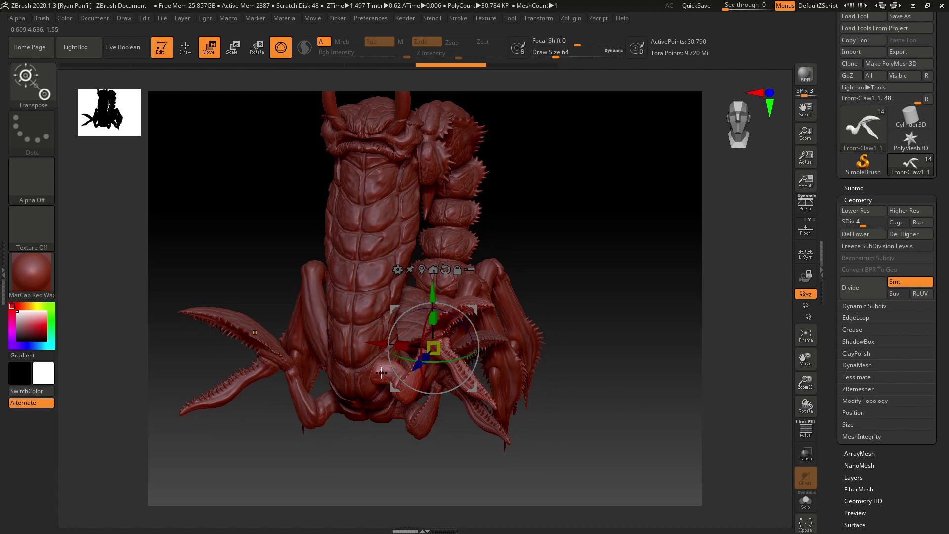
# Step: Adjust the duplicated claw's depth against the body by moving it about 3.7 units along the Z axis
pyautogui.moveTo(591, 310); pyautogui.dragTo(588, 349)
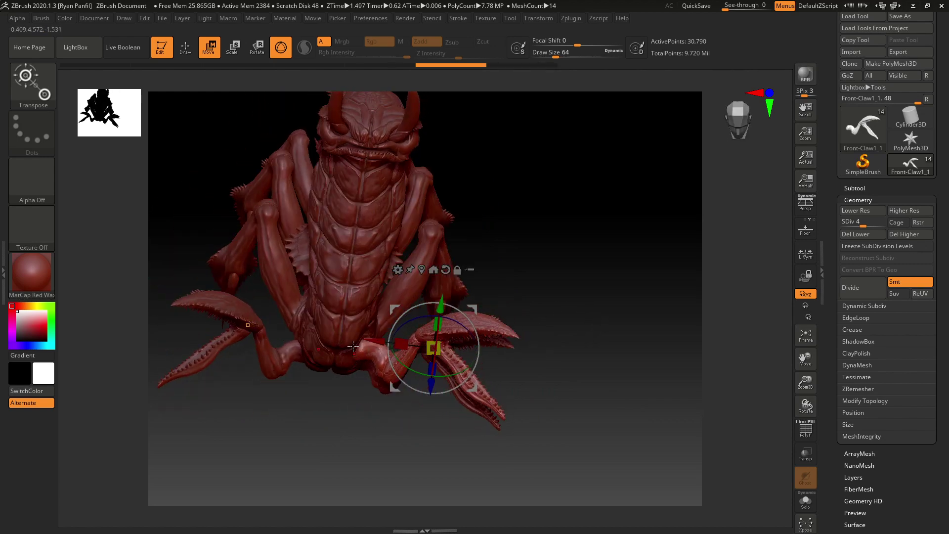
pyautogui.moveTo(614, 391); pyautogui.dragTo(608, 355)
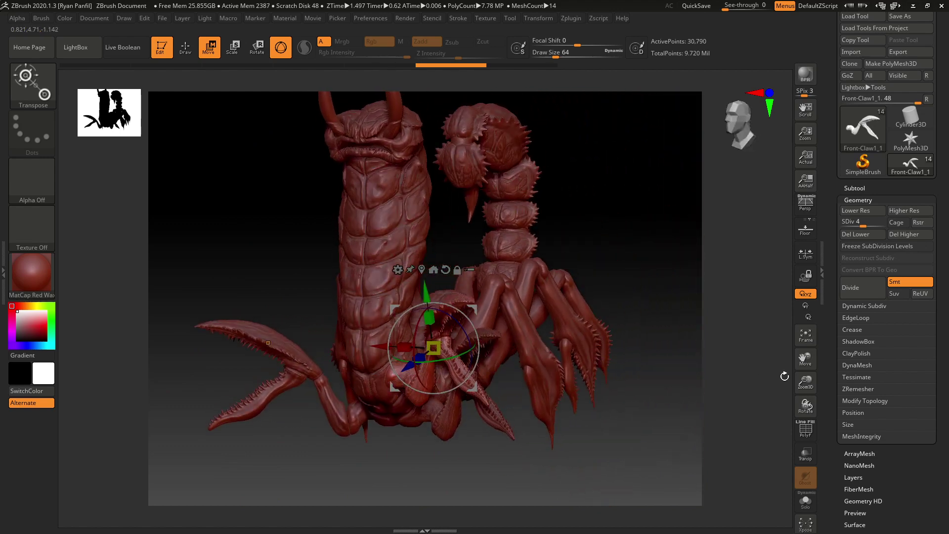
pyautogui.moveTo(804, 384); pyautogui.dragTo(804, 405)
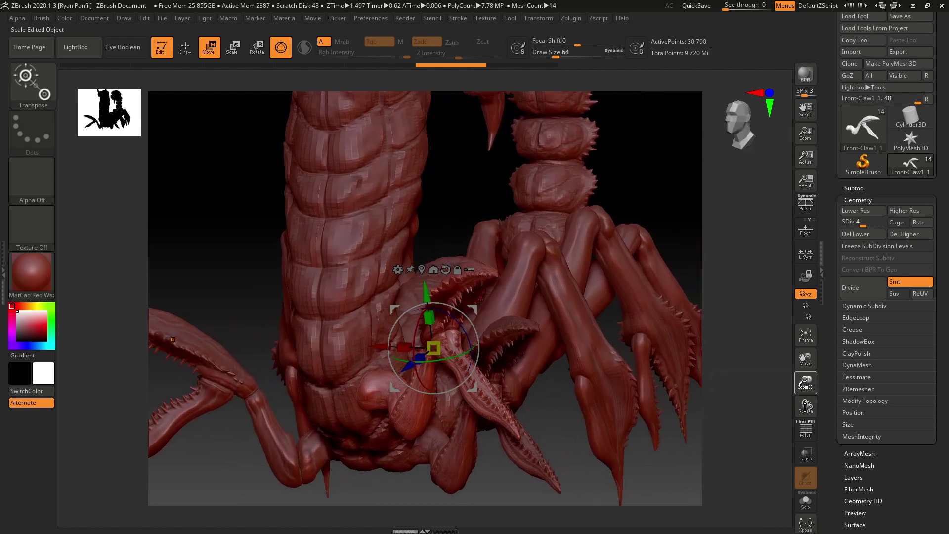
pyautogui.moveTo(642, 218); pyautogui.dragTo(644, 228)
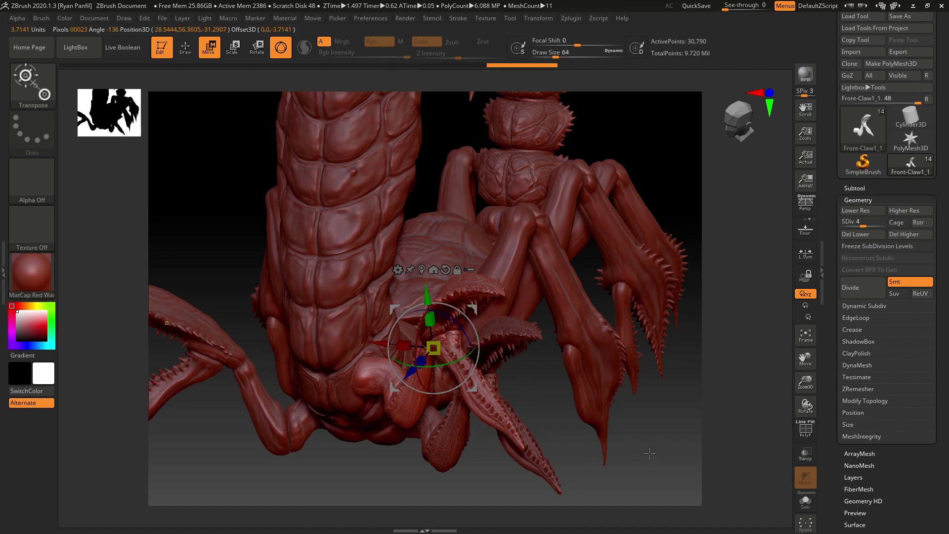
pyautogui.moveTo(650, 453); pyautogui.dragTo(673, 439)
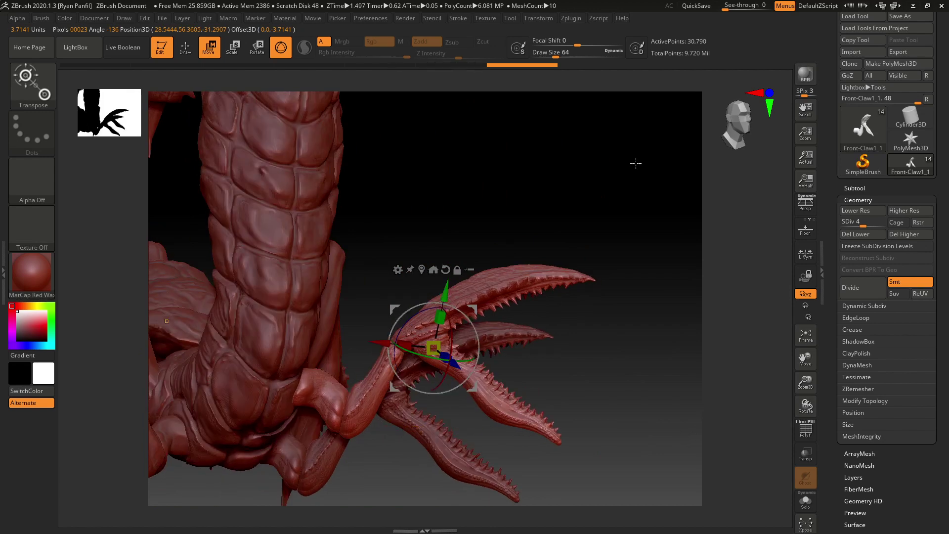
pyautogui.moveTo(630, 180); pyautogui.dragTo(621, 186)
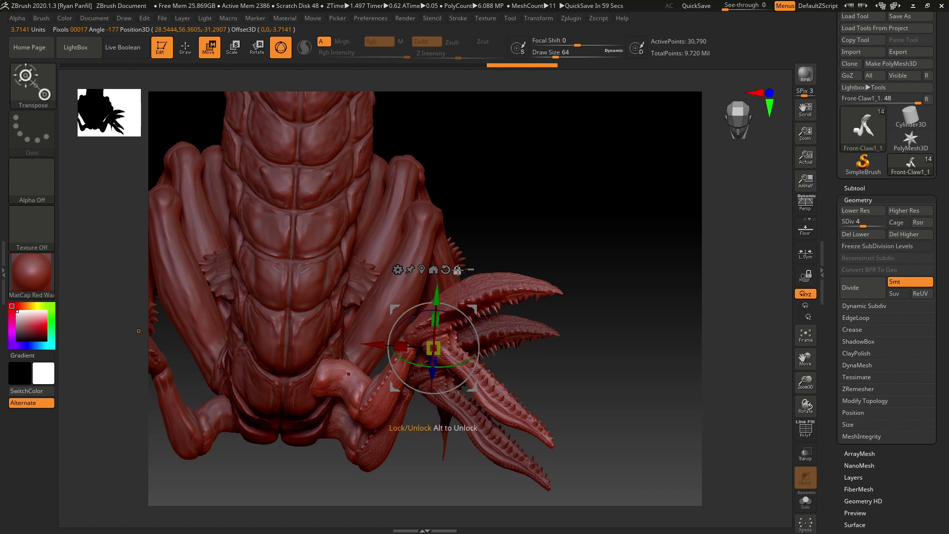
# Step: Unlock the transform gizmo and reposition its pivot along X, Y and Z at the duplicated arm's base near the body
pyautogui.moveTo(584, 213); pyautogui.dragTo(581, 229)
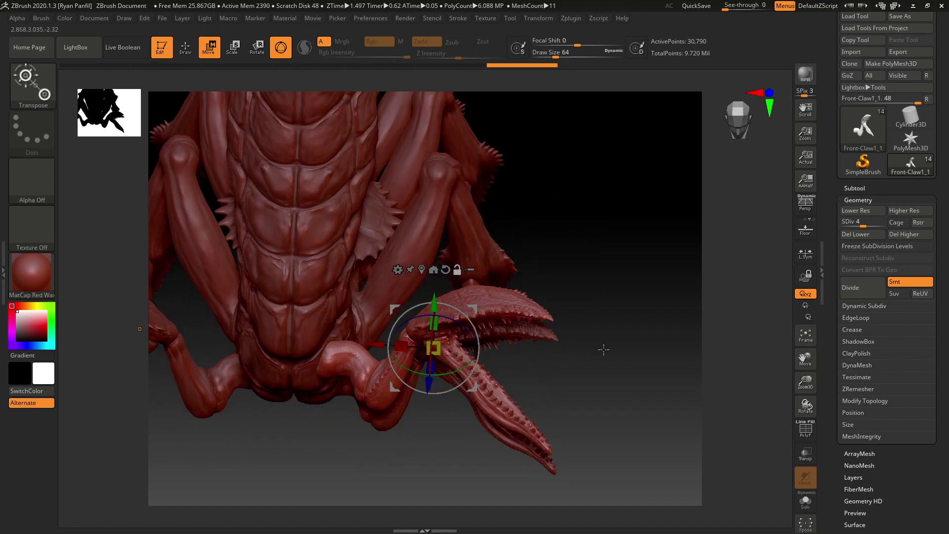
pyautogui.moveTo(604, 350); pyautogui.dragTo(604, 328)
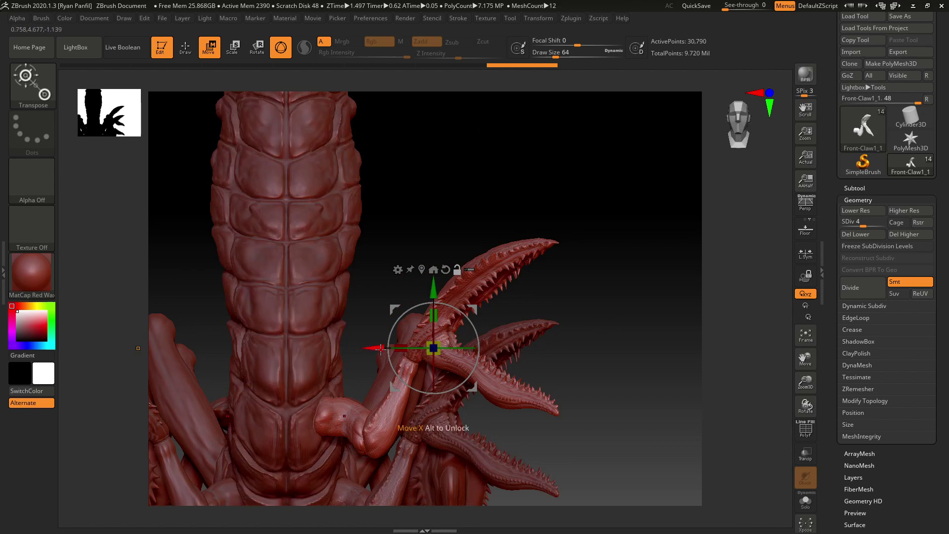
pyautogui.moveTo(380, 349); pyautogui.dragTo(266, 349)
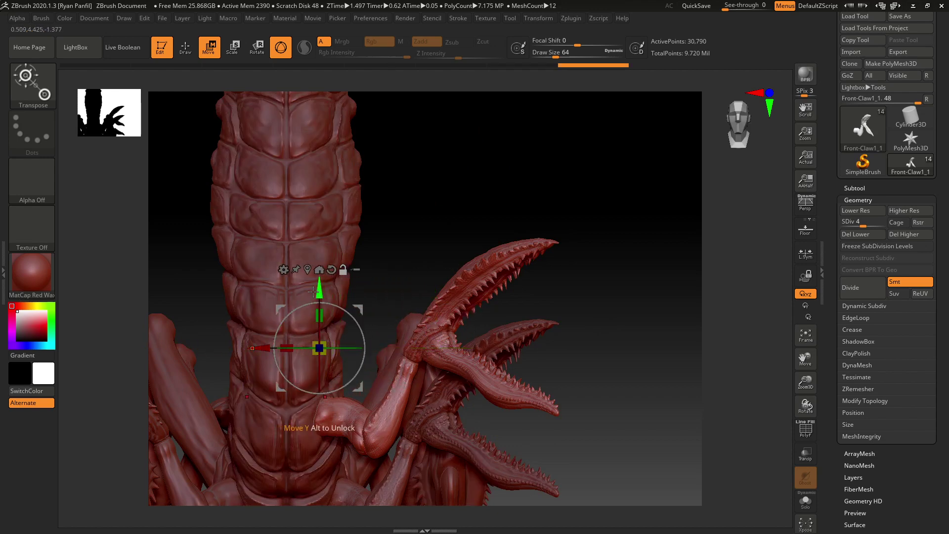
pyautogui.moveTo(319, 291); pyautogui.dragTo(319, 365)
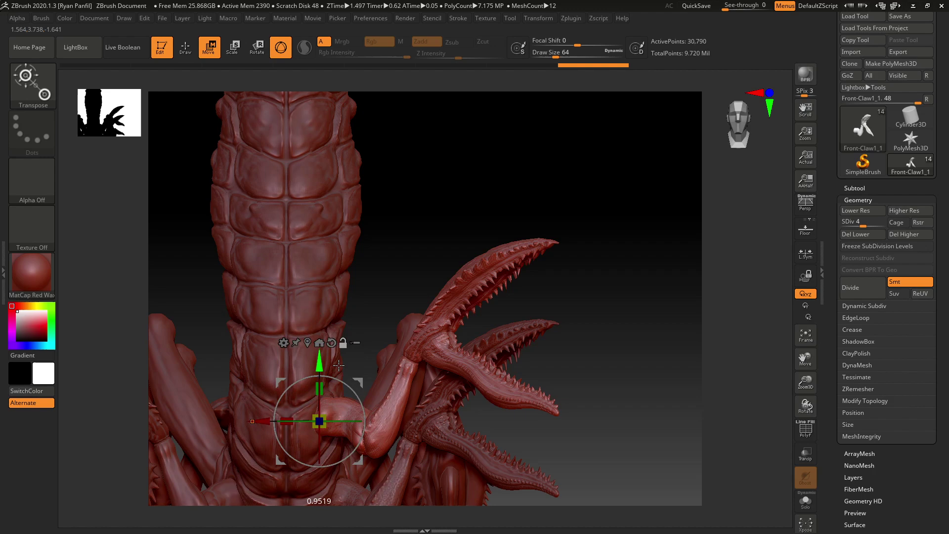
pyautogui.moveTo(589, 309); pyautogui.dragTo(553, 249)
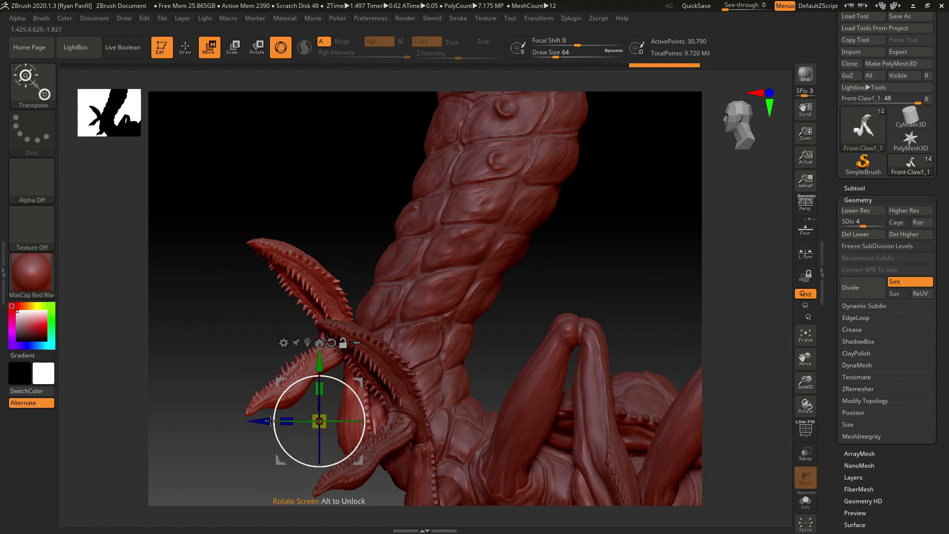
pyautogui.moveTo(271, 420); pyautogui.dragTo(339, 420)
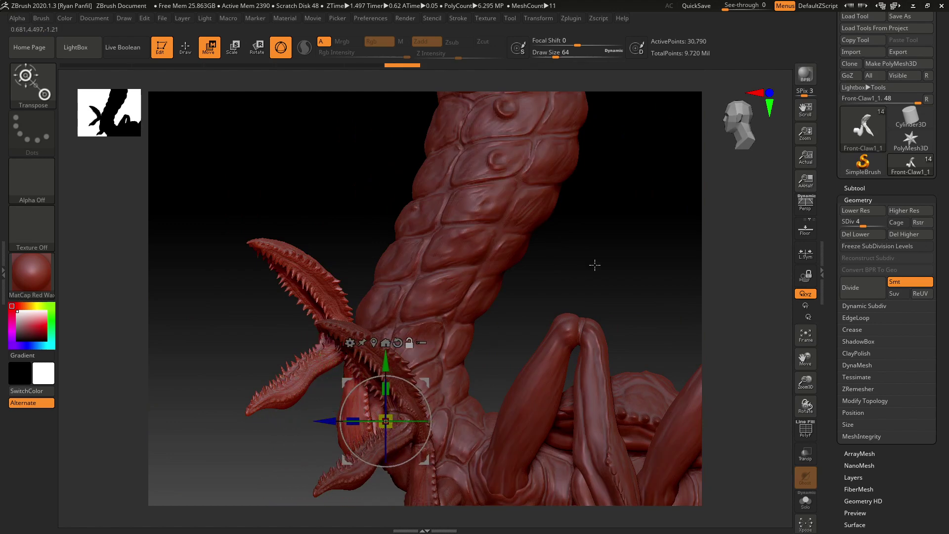
pyautogui.moveTo(593, 265); pyautogui.dragTo(600, 349)
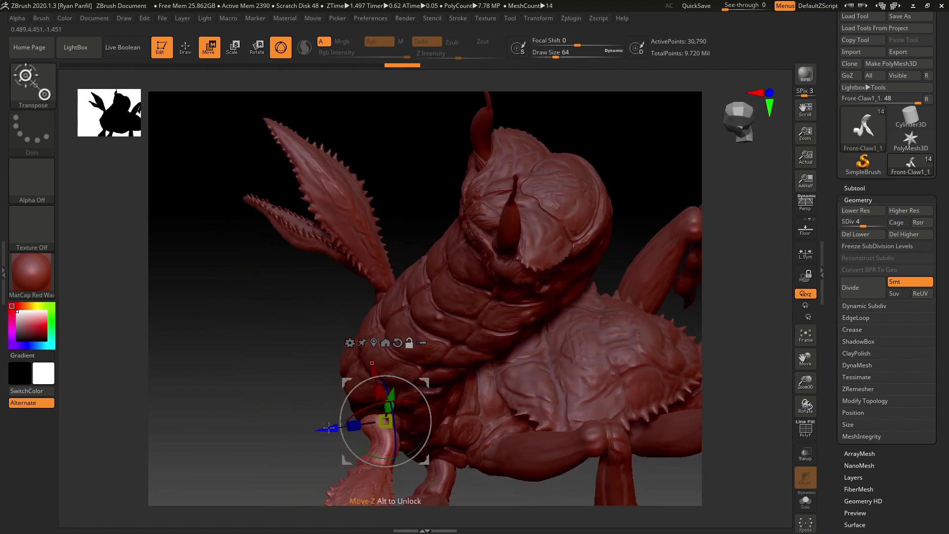
pyautogui.moveTo(314, 429); pyautogui.dragTo(315, 429)
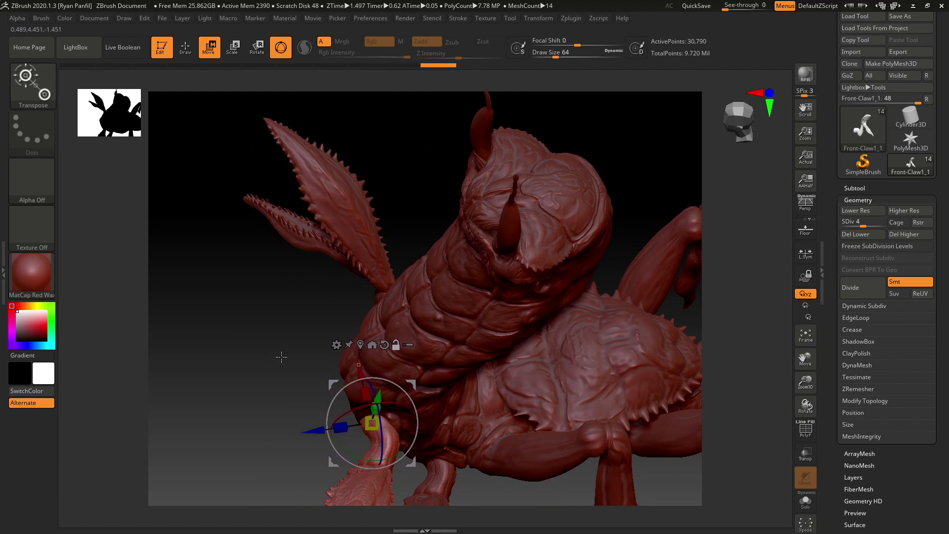
# Step: Rotate the duplicated claw arm around its base pivot, including about the Z axis, to angle it against the body
pyautogui.moveTo(279, 356); pyautogui.dragTo(605, 295)
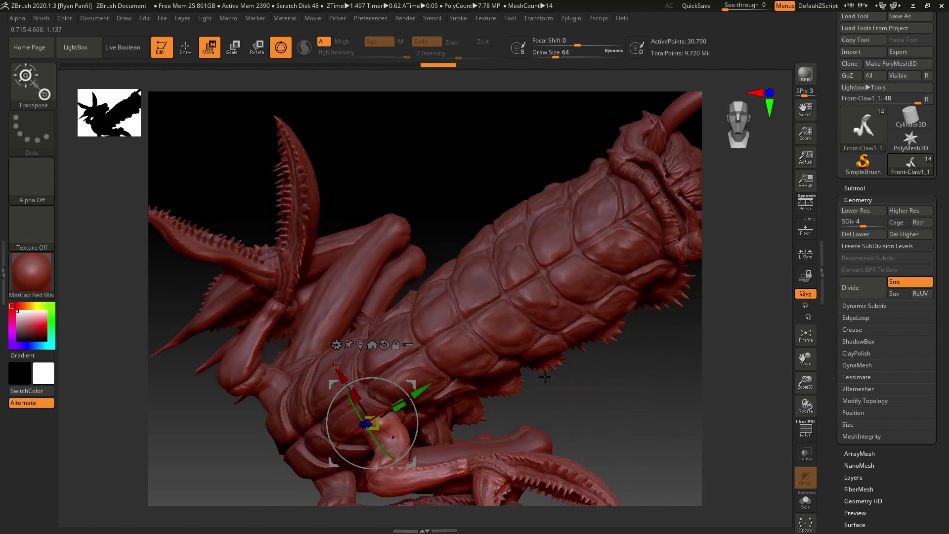
pyautogui.moveTo(619, 394); pyautogui.dragTo(629, 375)
pyautogui.moveTo(425, 228); pyautogui.dragTo(580, 299)
pyautogui.moveTo(636, 345); pyautogui.dragTo(497, 341)
pyautogui.moveTo(378, 436); pyautogui.dragTo(392, 391)
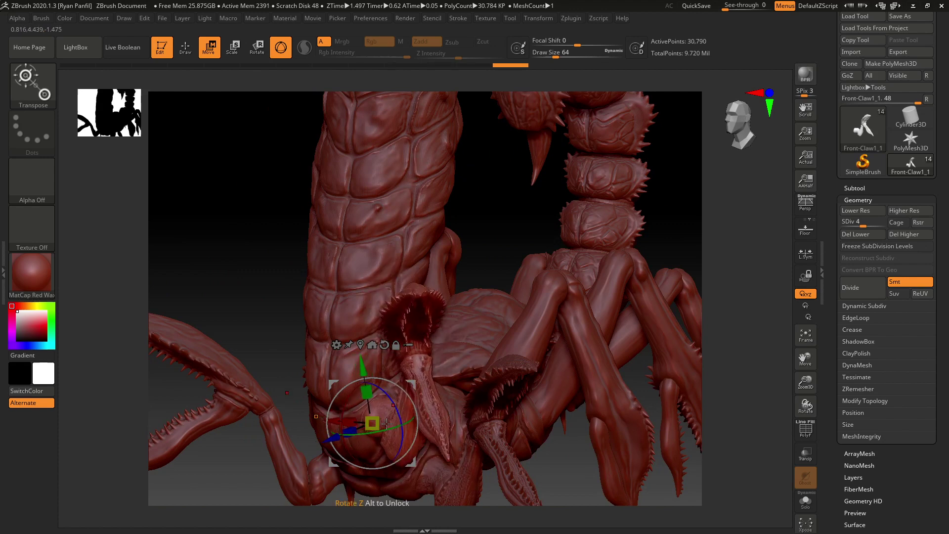
pyautogui.moveTo(388, 430); pyautogui.dragTo(340, 420)
# Step: Refine the duplicated claw's tilt with free rotations in the screen plane, keeping its base at the body
pyautogui.keyDown('alt'); pyautogui.moveTo(731, 415); pyautogui.dragTo(680, 287); pyautogui.keyUp('alt')
pyautogui.keyDown('shift'); pyautogui.moveTo(483, 483); pyautogui.dragTo(500, 441); pyautogui.keyUp('shift')
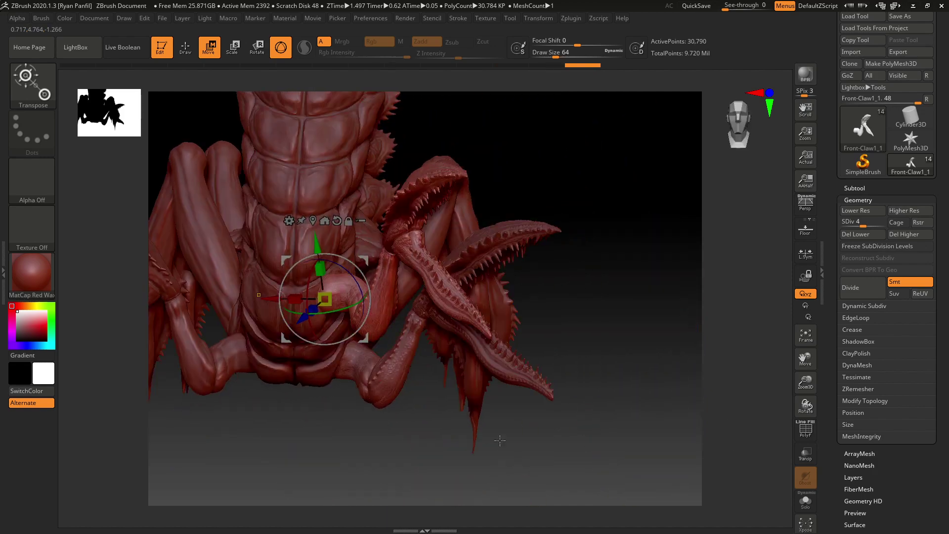
pyautogui.moveTo(592, 380); pyautogui.dragTo(627, 390)
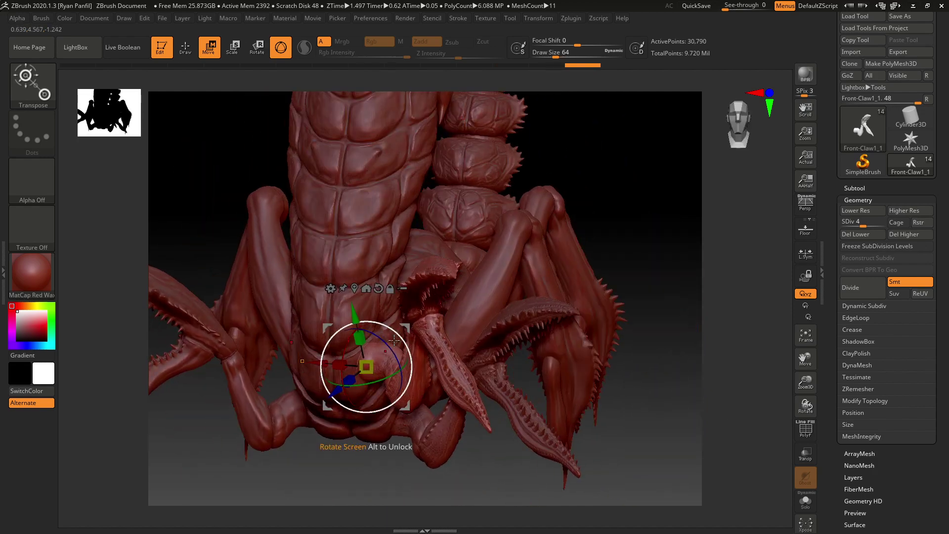
pyautogui.moveTo(394, 340); pyautogui.dragTo(368, 383)
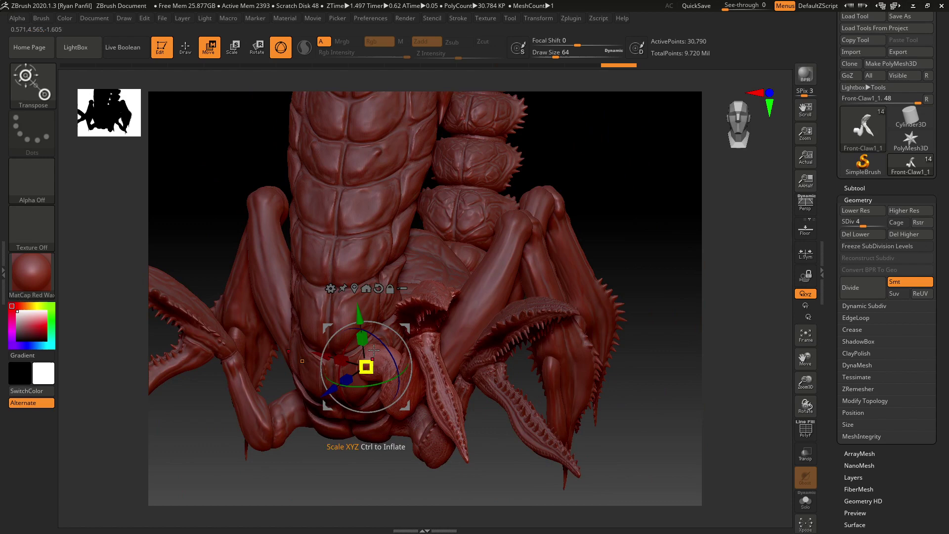
pyautogui.moveTo(380, 346); pyautogui.dragTo(356, 324)
# Step: Scale the duplicated claw down uniformly from its base so it is smaller than the original front claw
pyautogui.moveTo(648, 400); pyautogui.dragTo(626, 398)
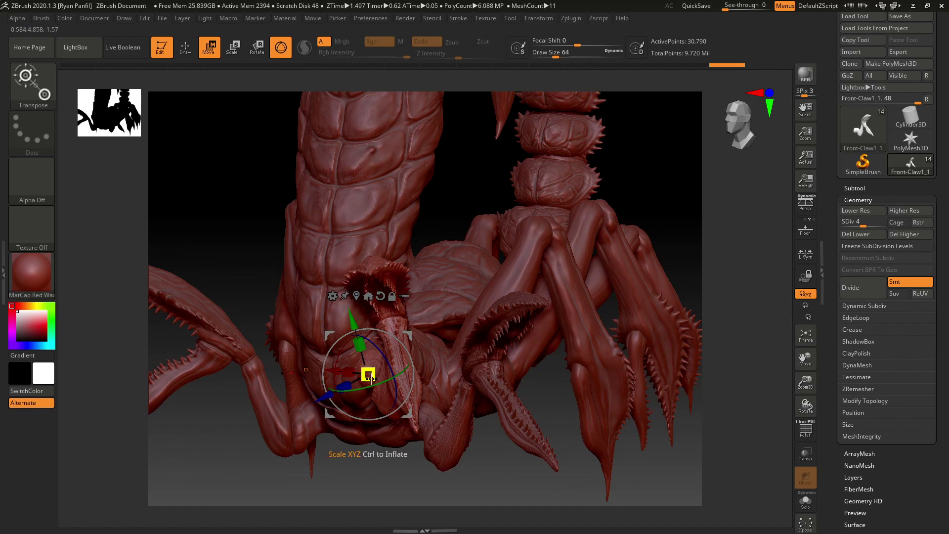
pyautogui.moveTo(371, 379); pyautogui.dragTo(367, 364)
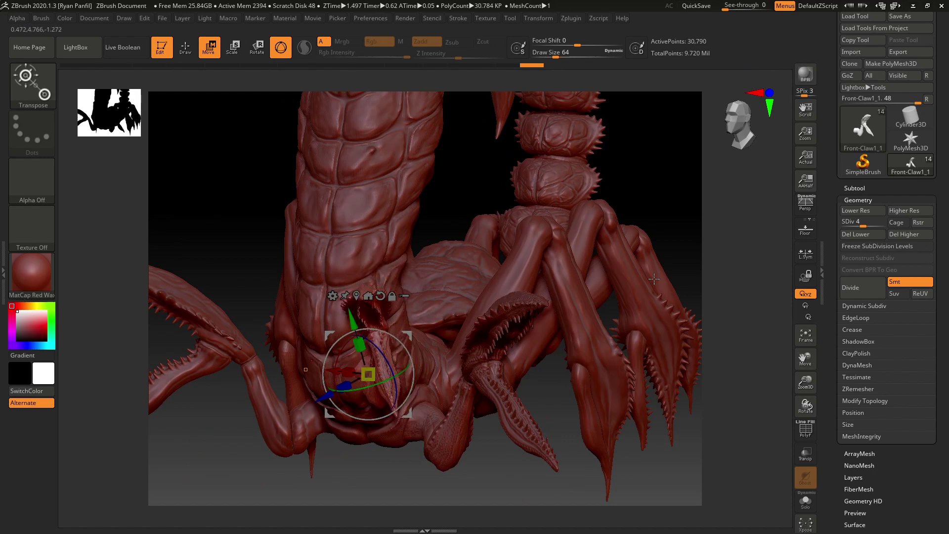
pyautogui.moveTo(663, 231)
pyautogui.mouseDown()
pyautogui.moveTo(692, 229)
pyautogui.moveTo(662, 238)
pyautogui.moveTo(678, 234)
pyautogui.mouseUp()
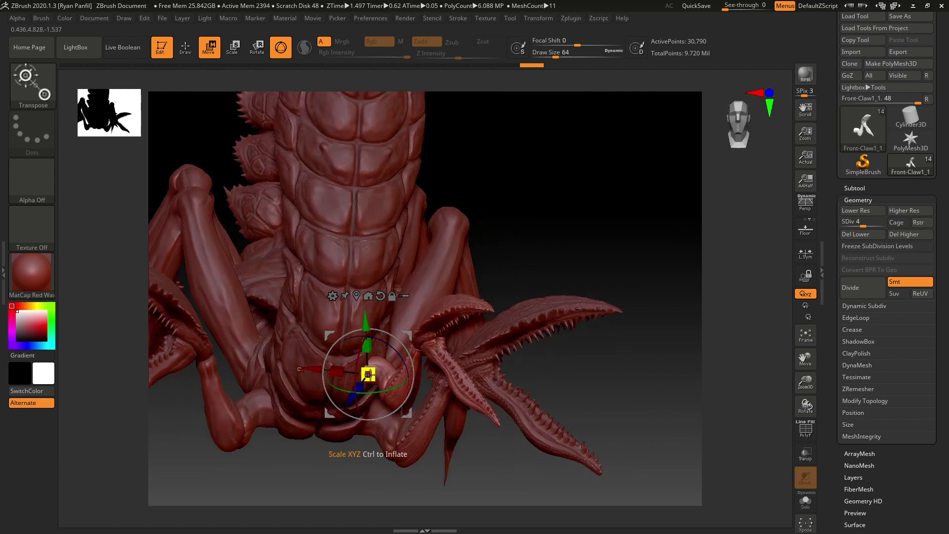
pyautogui.moveTo(369, 370); pyautogui.dragTo(369, 370)
pyautogui.moveTo(570, 232); pyautogui.dragTo(554, 242)
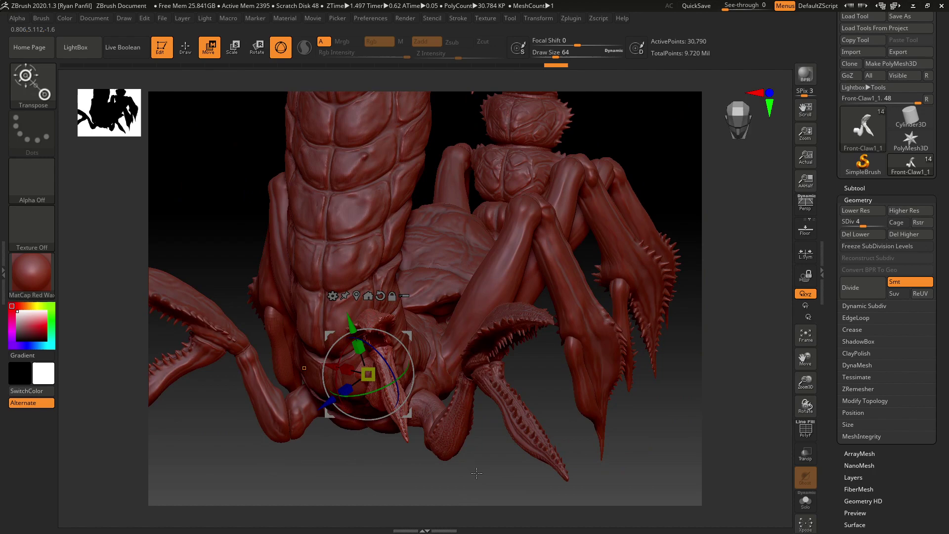
pyautogui.moveTo(477, 473); pyautogui.dragTo(484, 411)
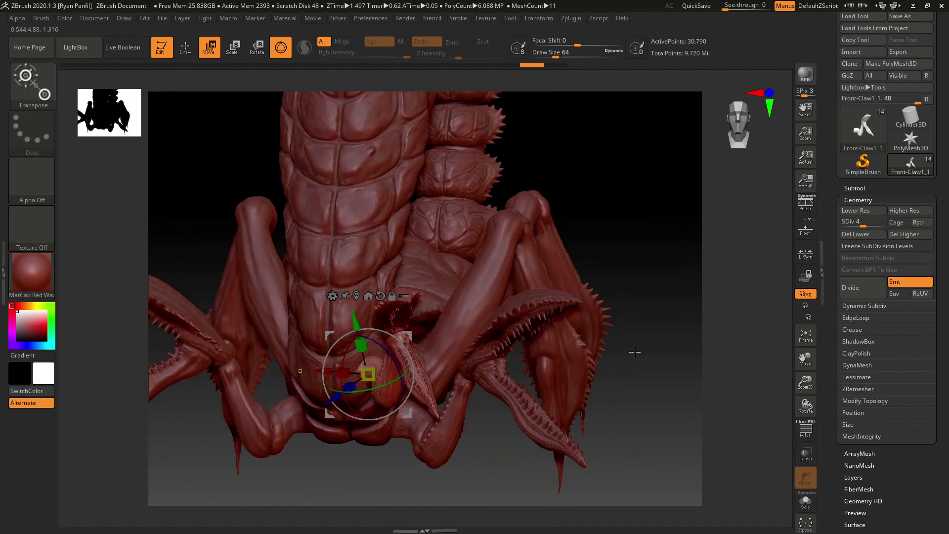
# Step: Rotate the smaller claw about its X and Y axes so it angles outward above the original claw
pyautogui.moveTo(635, 352); pyautogui.dragTo(433, 355)
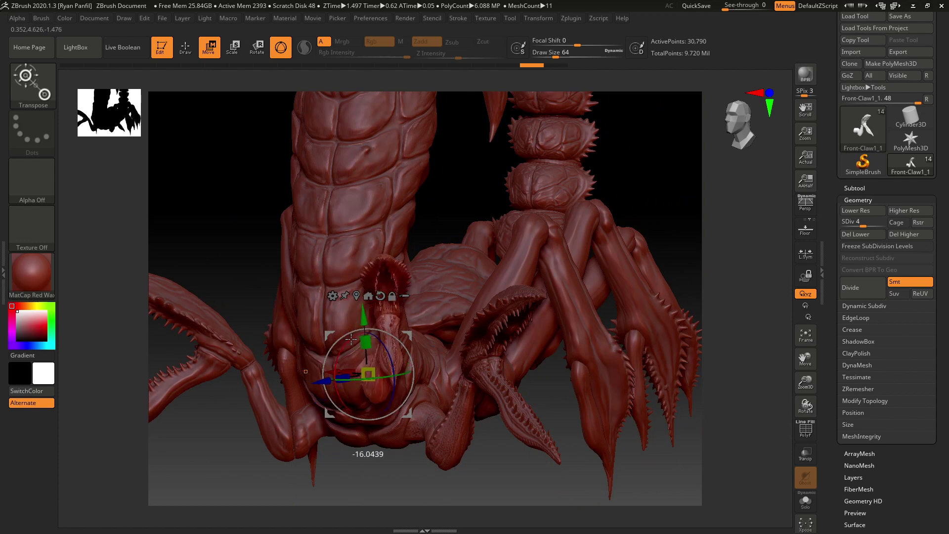
pyautogui.moveTo(351, 338); pyautogui.dragTo(412, 377)
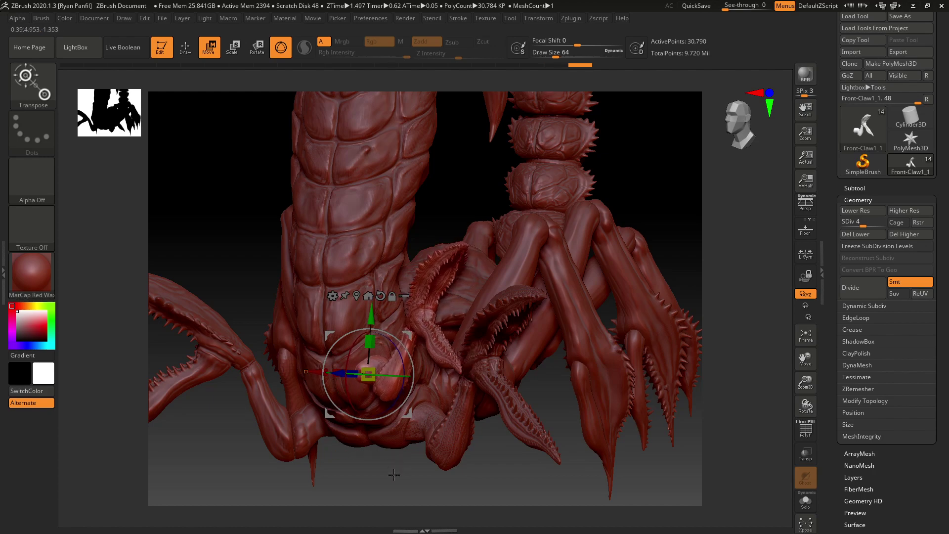
pyautogui.moveTo(394, 476)
pyautogui.mouseDown()
pyautogui.moveTo(371, 490)
pyautogui.moveTo(398, 490)
pyautogui.mouseUp()
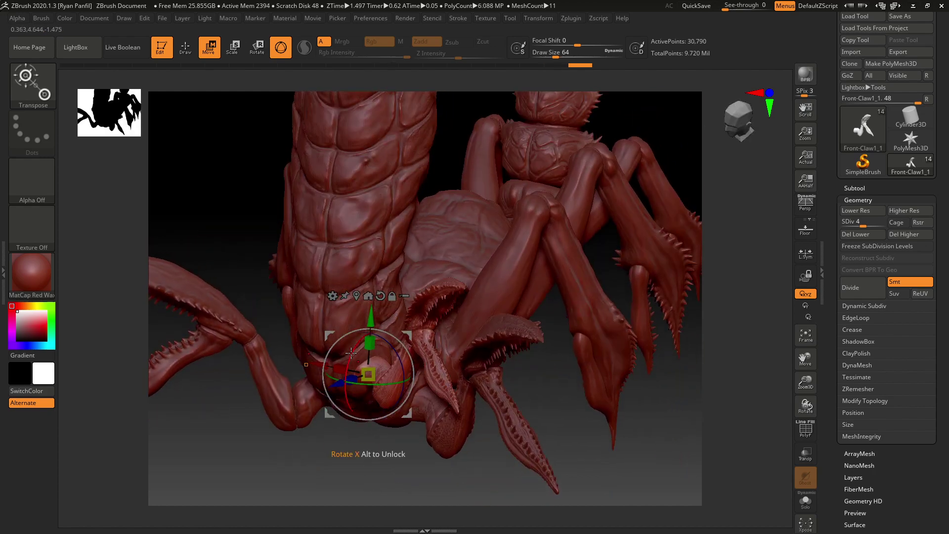
pyautogui.moveTo(386, 382); pyautogui.dragTo(365, 390)
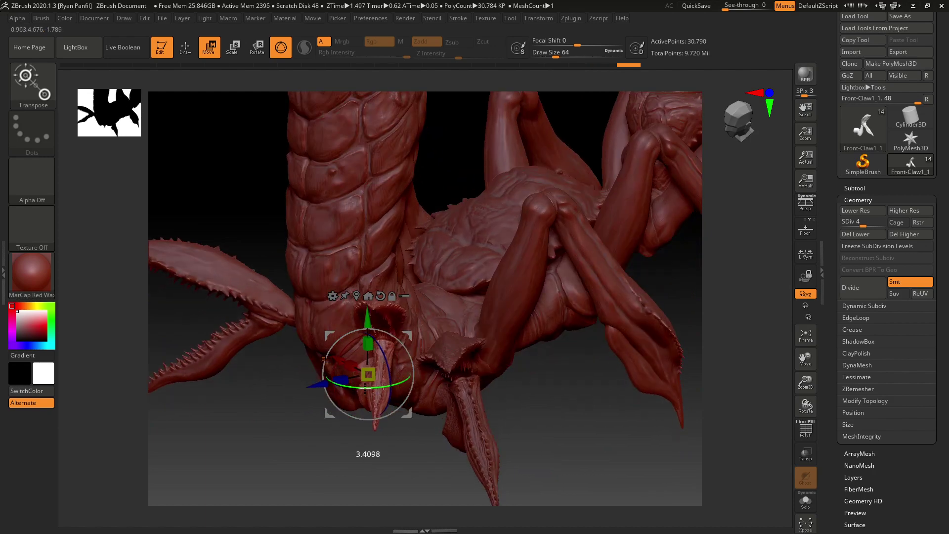
pyautogui.moveTo(570, 424); pyautogui.dragTo(629, 342)
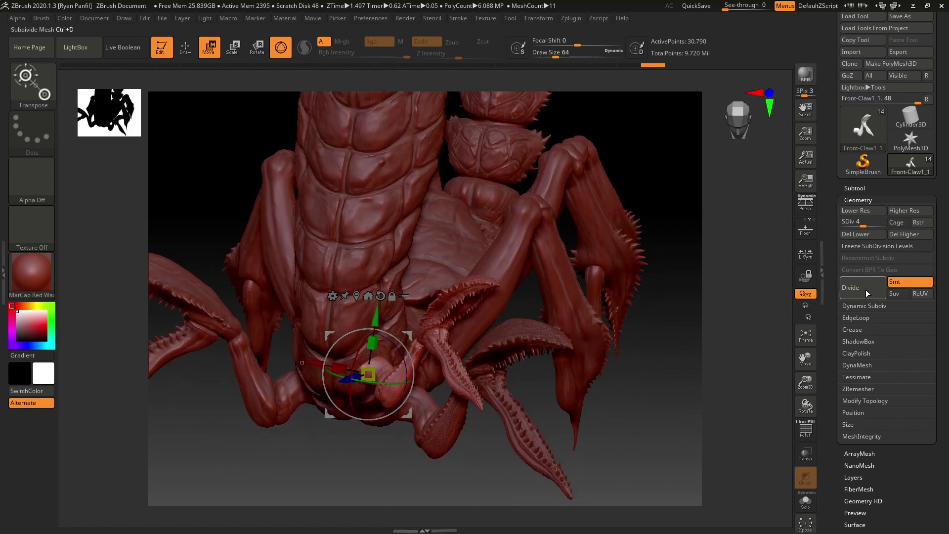
# Step: Duplicate the Front-Claw1_1 subtool to create a third front claw
pyautogui.click(853, 188)
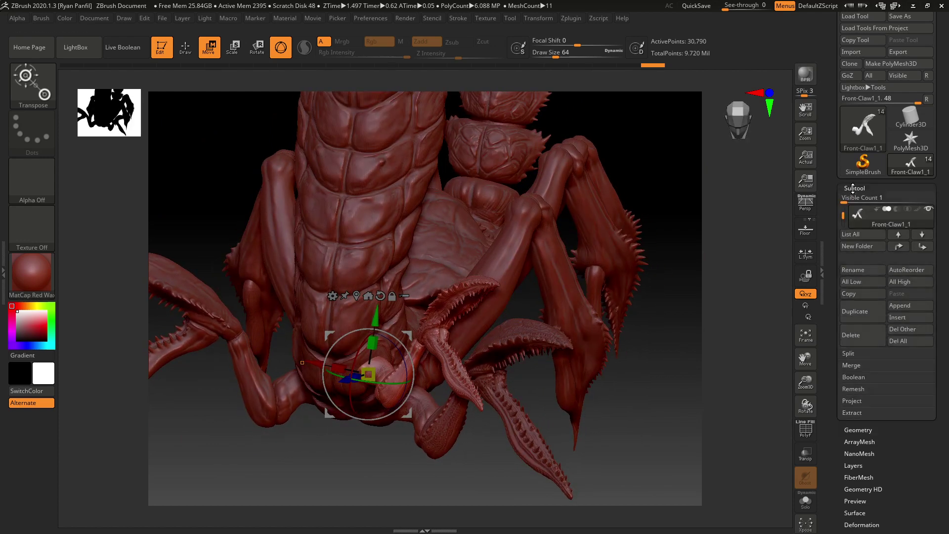
pyautogui.click(865, 315)
pyautogui.click(862, 189)
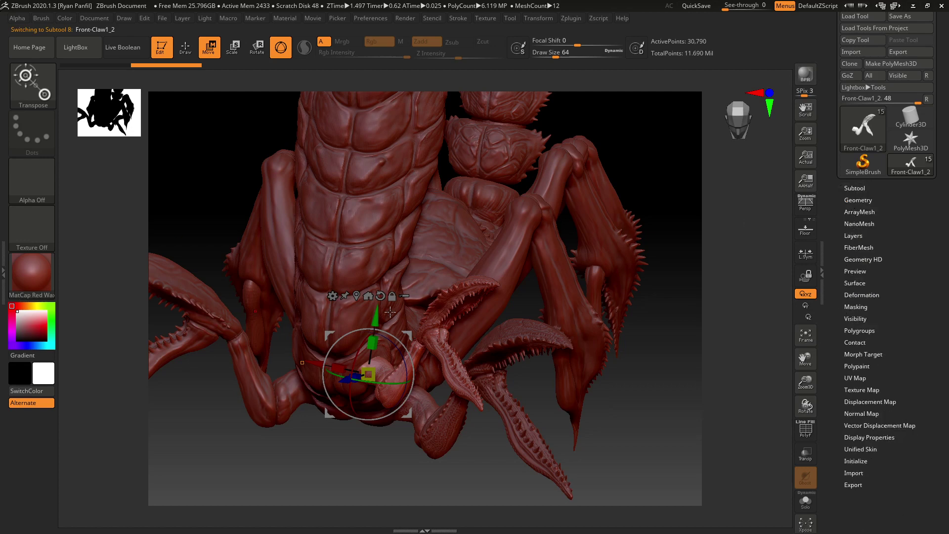
# Step: Move the new claw copy up the body and forward along the Y and Z axes, placing it above the second claw
pyautogui.moveTo(376, 319); pyautogui.dragTo(387, 245)
pyautogui.moveTo(658, 414); pyautogui.dragTo(499, 396)
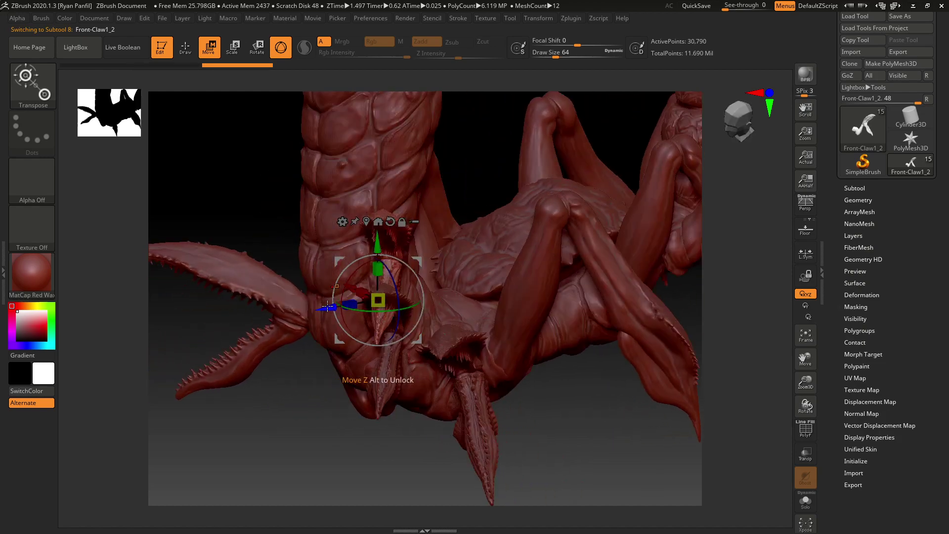
pyautogui.moveTo(327, 308); pyautogui.dragTo(301, 313)
pyautogui.moveTo(284, 422); pyautogui.dragTo(445, 418)
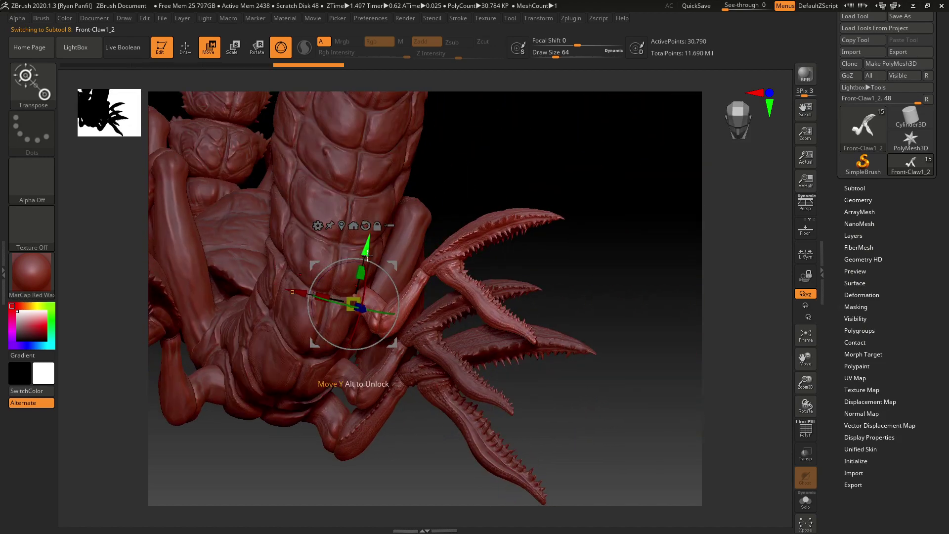
pyautogui.moveTo(367, 254); pyautogui.dragTo(362, 277)
# Step: Rescale the topmost claw slightly smaller and rotate it so its pincers point upward along the torso
pyautogui.moveTo(675, 223); pyautogui.dragTo(573, 228)
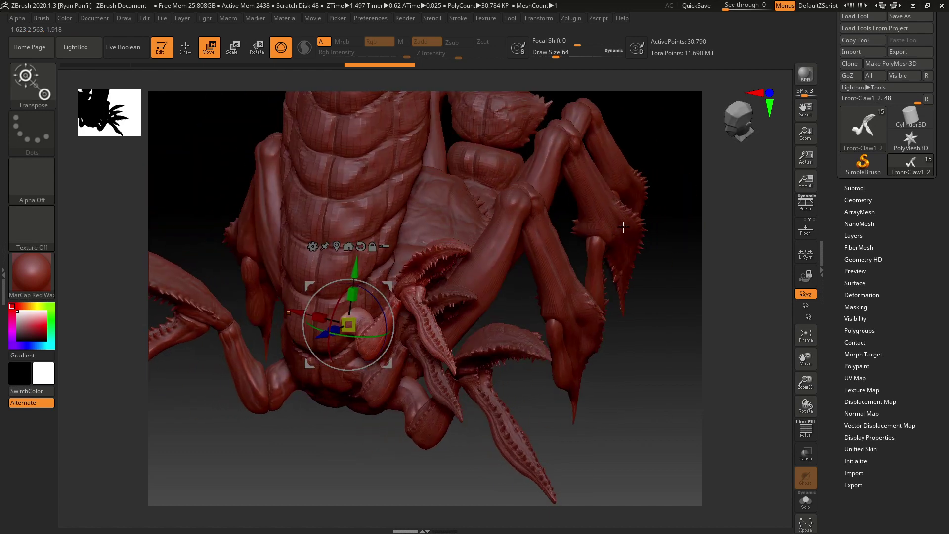
pyautogui.moveTo(350, 320); pyautogui.dragTo(311, 339)
pyautogui.moveTo(343, 469); pyautogui.dragTo(400, 372)
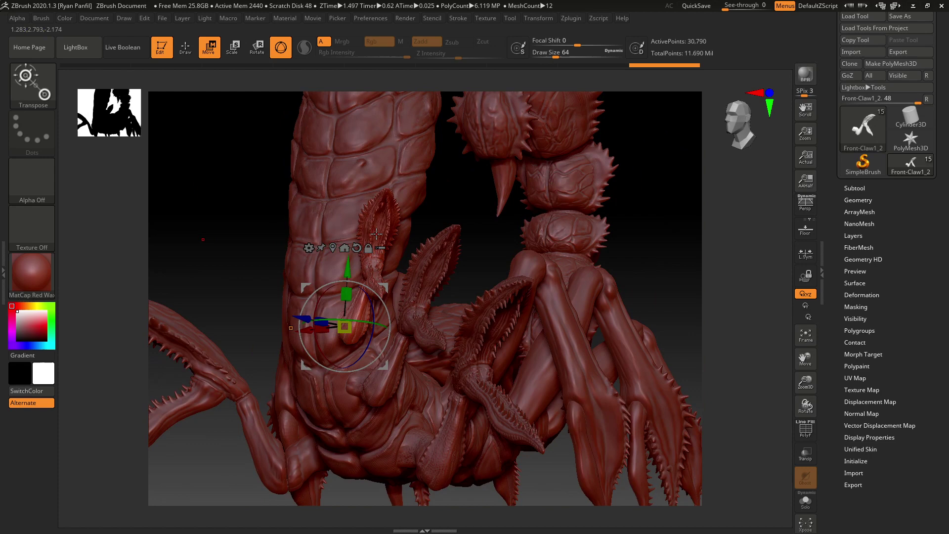
# Step: Frame the whole creature, select the Crab-Creature-32 head subtool and switch to Draw mode to review the claw arrangement
pyautogui.press('f')
pyautogui.press('f')
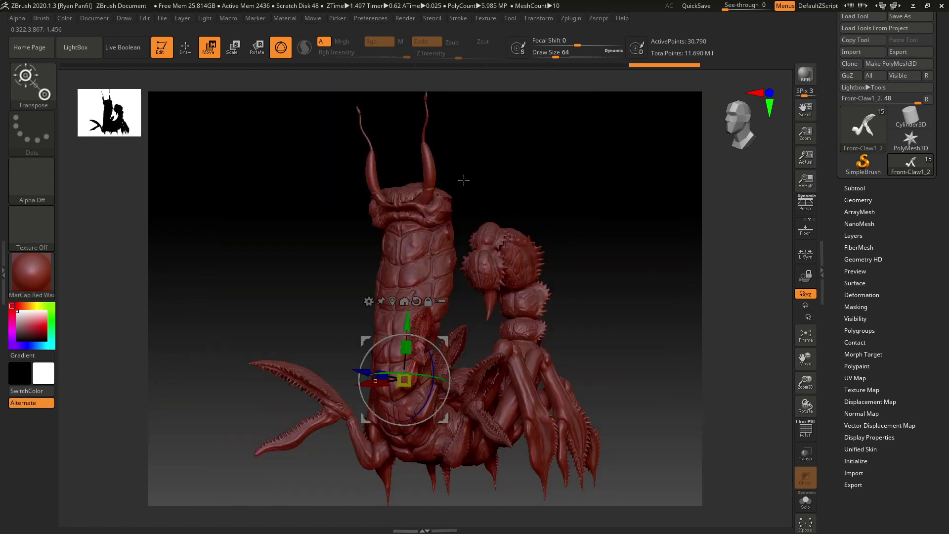
pyautogui.keyDown('alt'); pyautogui.click(408, 194); pyautogui.keyUp('alt')
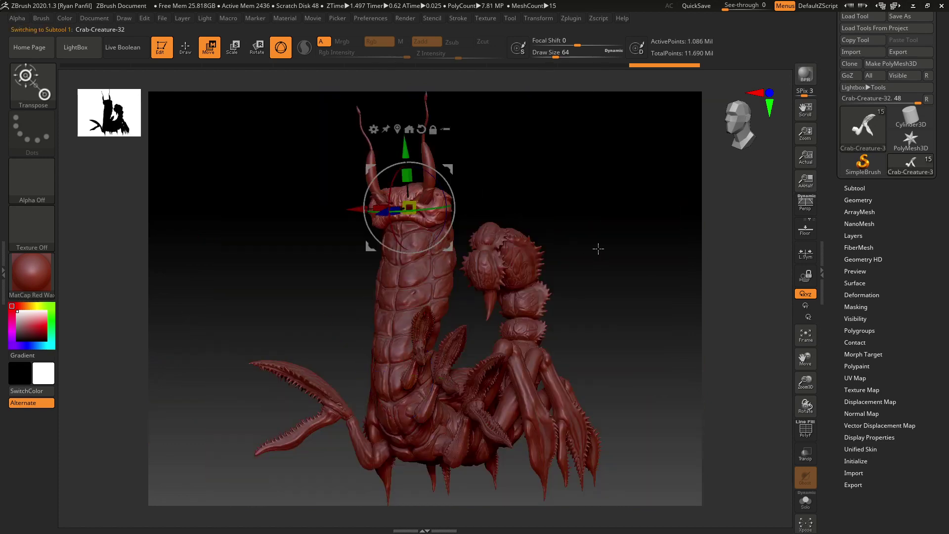
pyautogui.moveTo(599, 248)
pyautogui.mouseDown()
pyautogui.moveTo(583, 265)
pyautogui.moveTo(547, 269)
pyautogui.moveTo(601, 271)
pyautogui.moveTo(595, 246)
pyautogui.moveTo(589, 265)
pyautogui.moveTo(590, 255)
pyautogui.mouseUp()
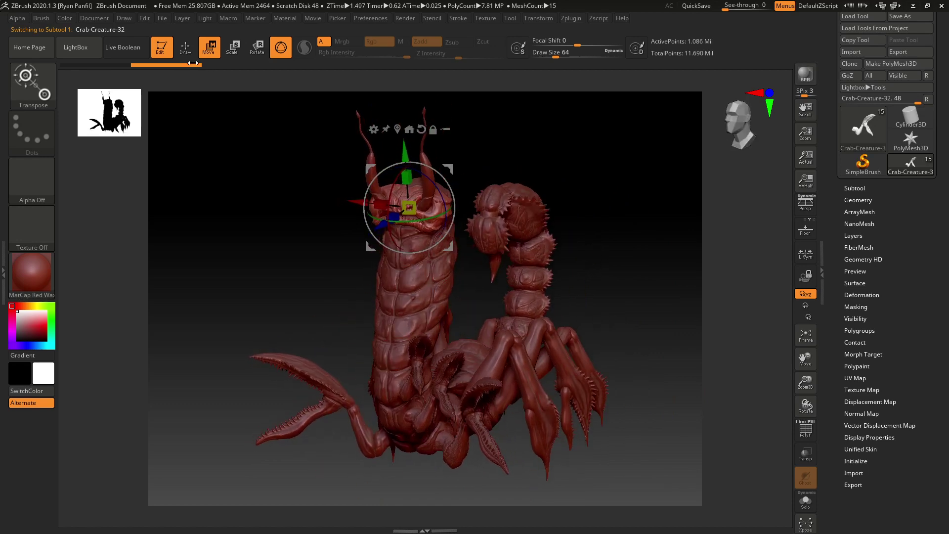
pyautogui.click(186, 48)
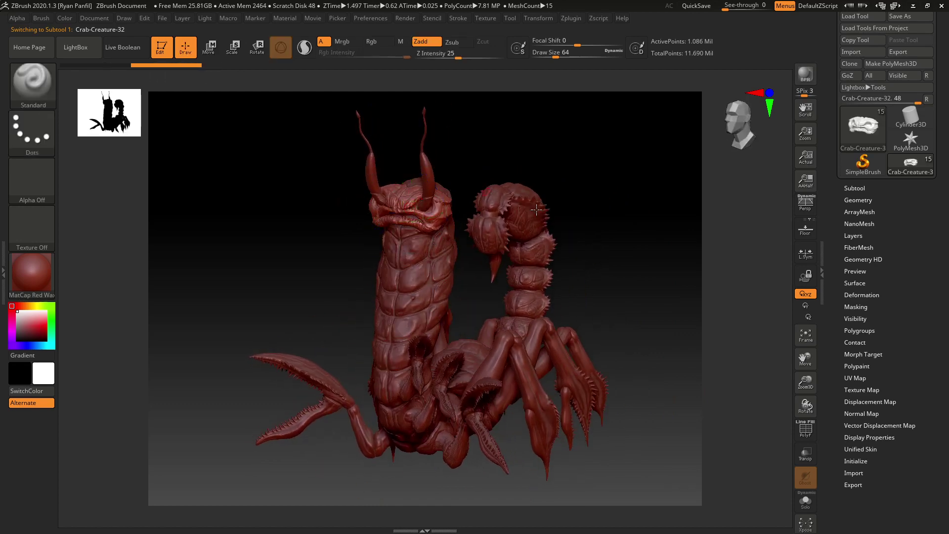
pyautogui.moveTo(649, 265); pyautogui.dragTo(601, 269)
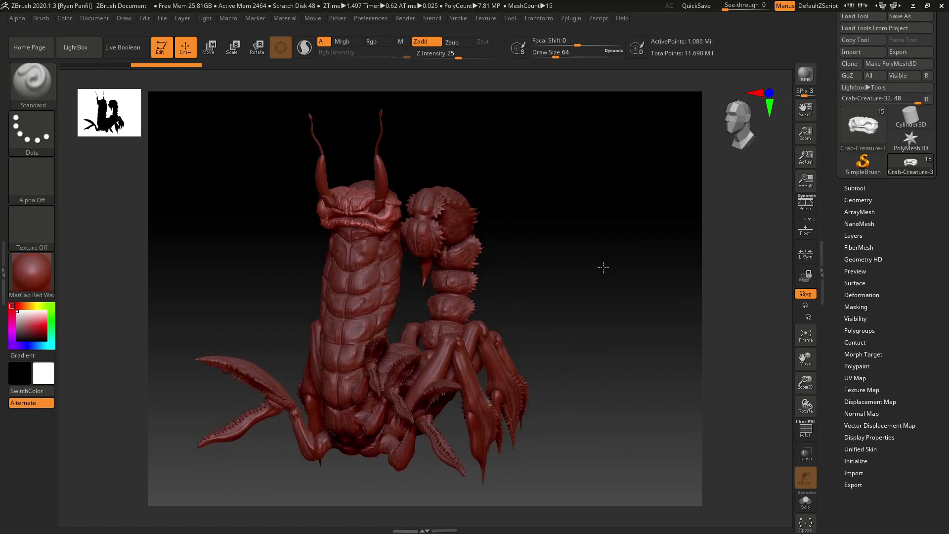
# Step: Select the middle claw subtool Front-Claw1_1, rotate it with the transform gizmo and undo the last rotation
pyautogui.keyDown('alt'); pyautogui.click(393, 389); pyautogui.keyUp('alt')
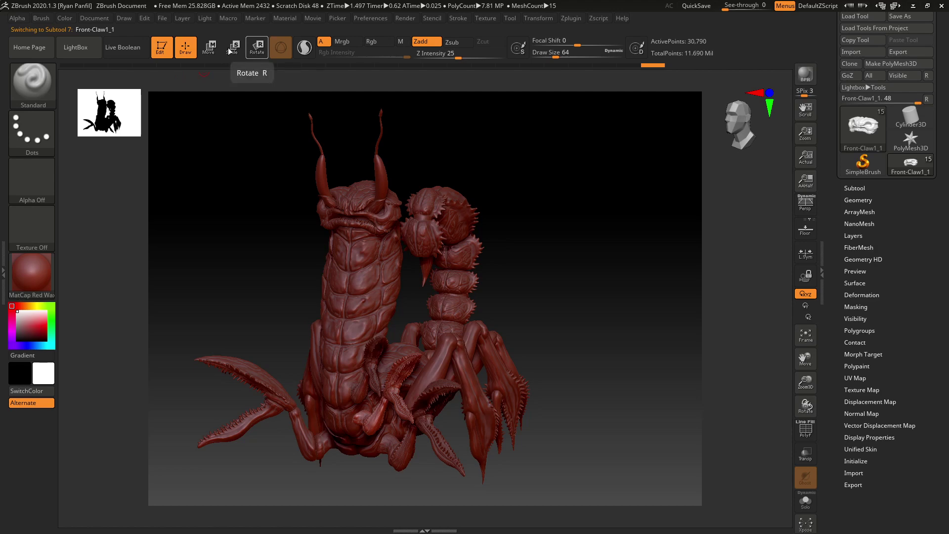
pyautogui.click(208, 47)
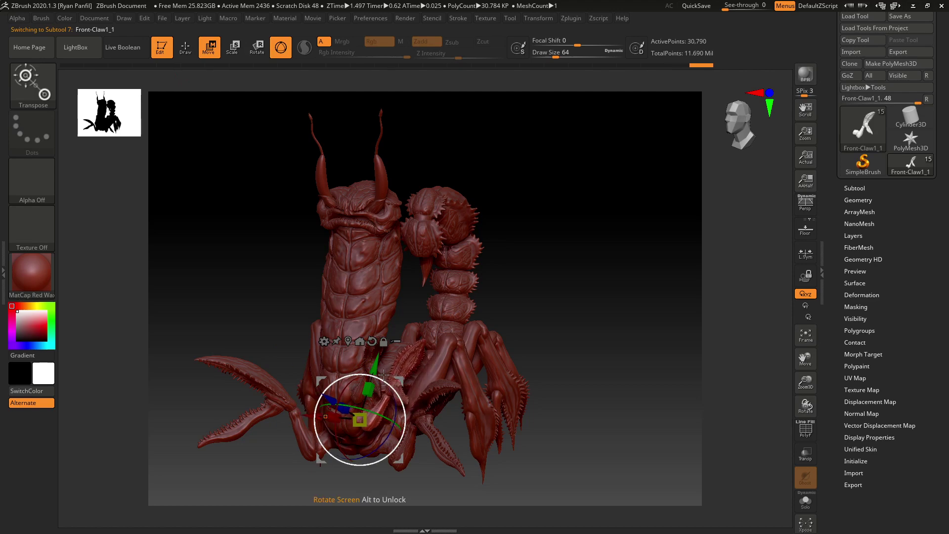
pyautogui.moveTo(373, 375); pyautogui.dragTo(398, 411)
pyautogui.hotkey('ctrl', 'z')
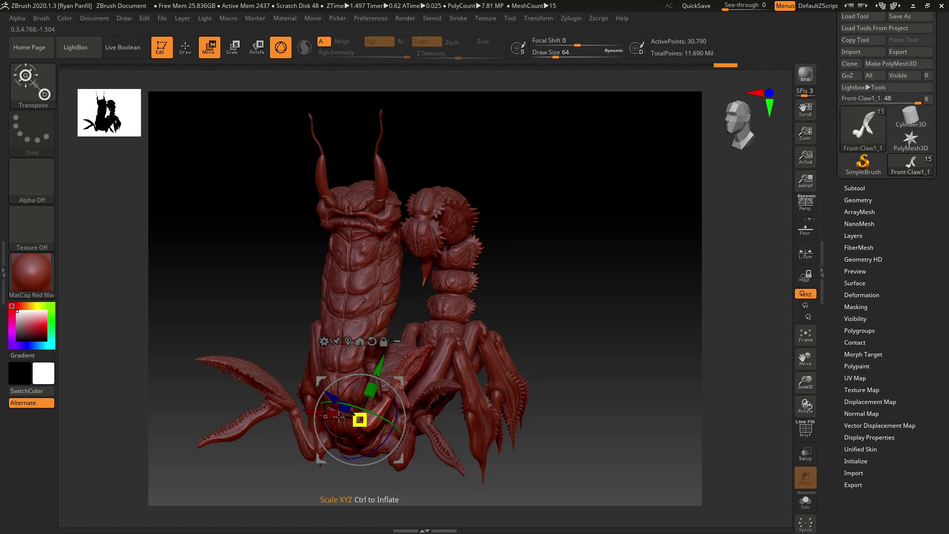
# Step: Fine-tune the middle claw's rotation around its base so it sits between the upper and lower claws
pyautogui.moveTo(335, 432); pyautogui.dragTo(339, 430)
pyautogui.moveTo(581, 339)
pyautogui.mouseDown()
pyautogui.moveTo(600, 339)
pyautogui.moveTo(608, 326)
pyautogui.moveTo(598, 313)
pyautogui.moveTo(580, 326)
pyautogui.moveTo(585, 354)
pyautogui.mouseUp()
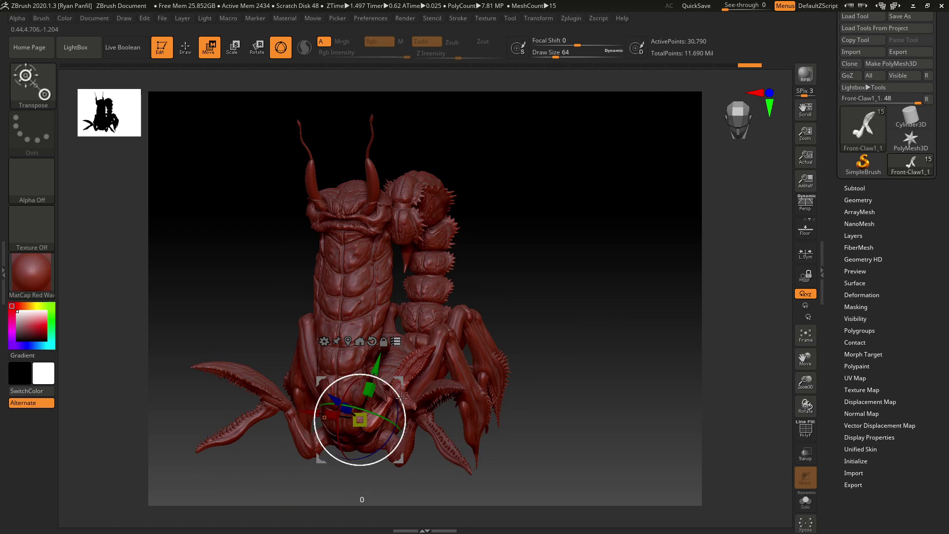
pyautogui.moveTo(403, 397); pyautogui.dragTo(527, 390)
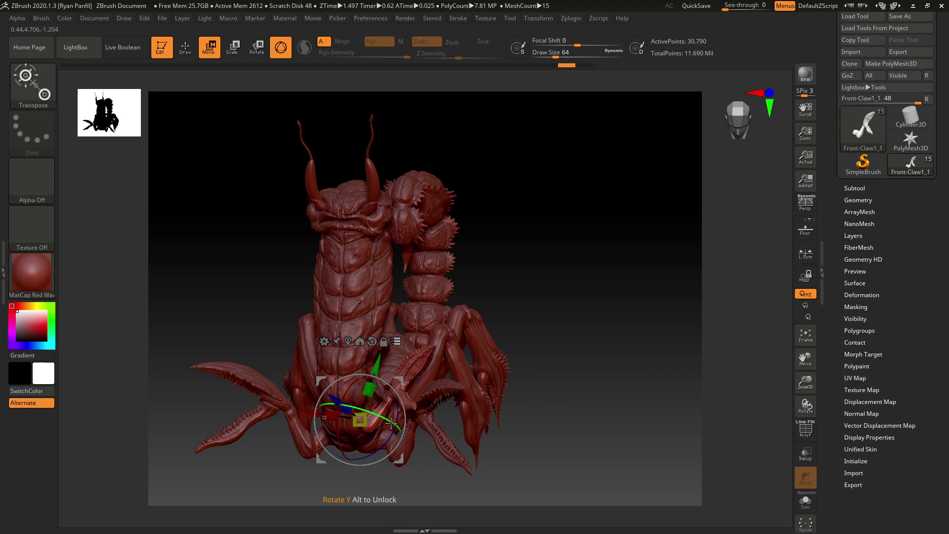
pyautogui.moveTo(385, 419); pyautogui.dragTo(433, 392)
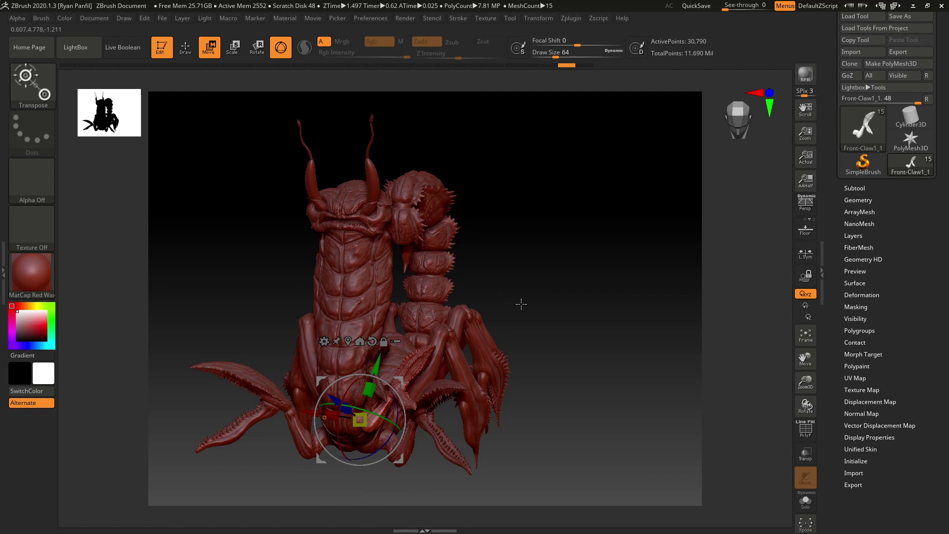
# Step: Examine the placement of the added claws on the whole creature from the front and side
pyautogui.moveTo(521, 303); pyautogui.dragTo(544, 316)
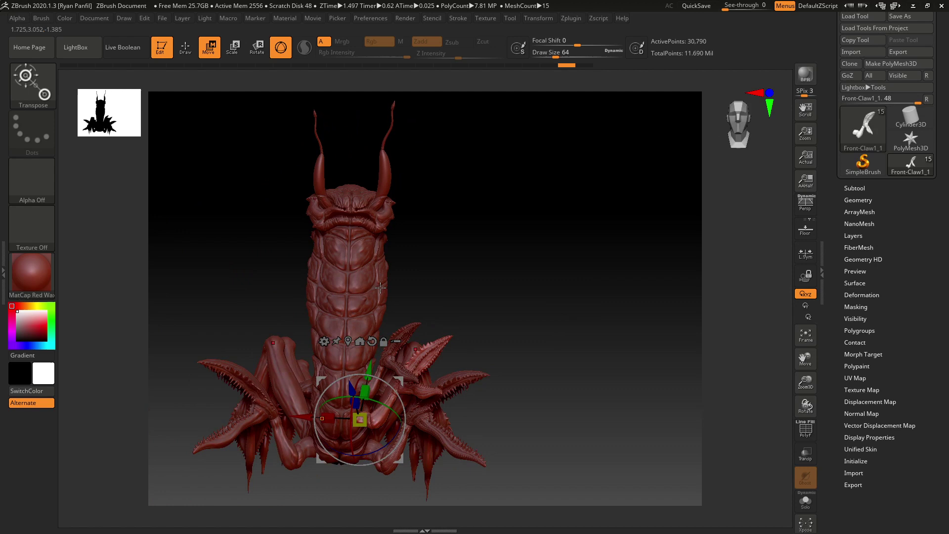
pyautogui.moveTo(504, 269); pyautogui.dragTo(366, 268)
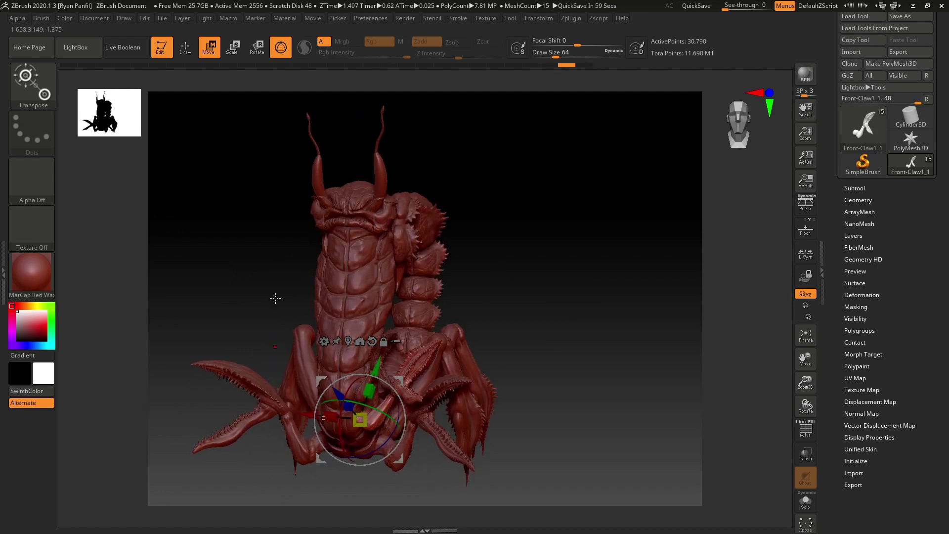
pyautogui.moveTo(530, 295); pyautogui.dragTo(541, 316)
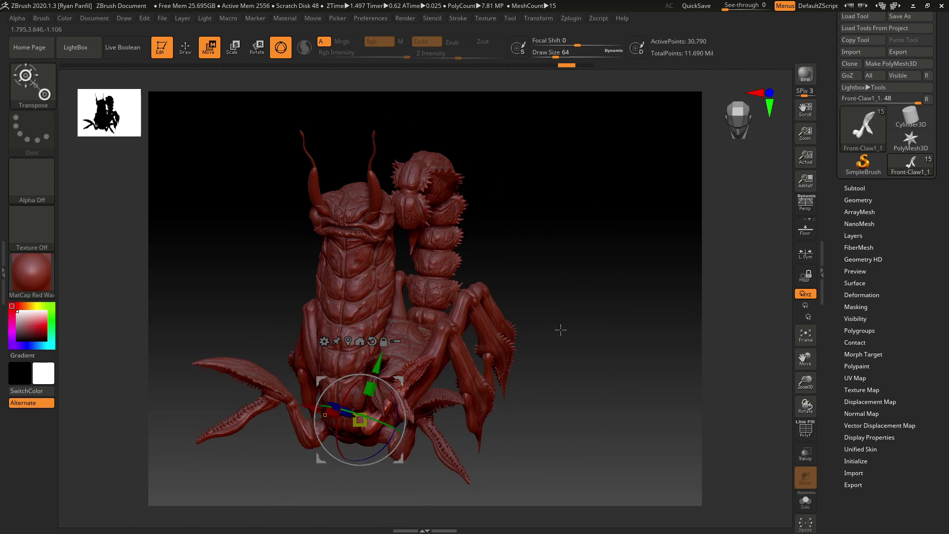
pyautogui.moveTo(590, 334); pyautogui.dragTo(420, 316)
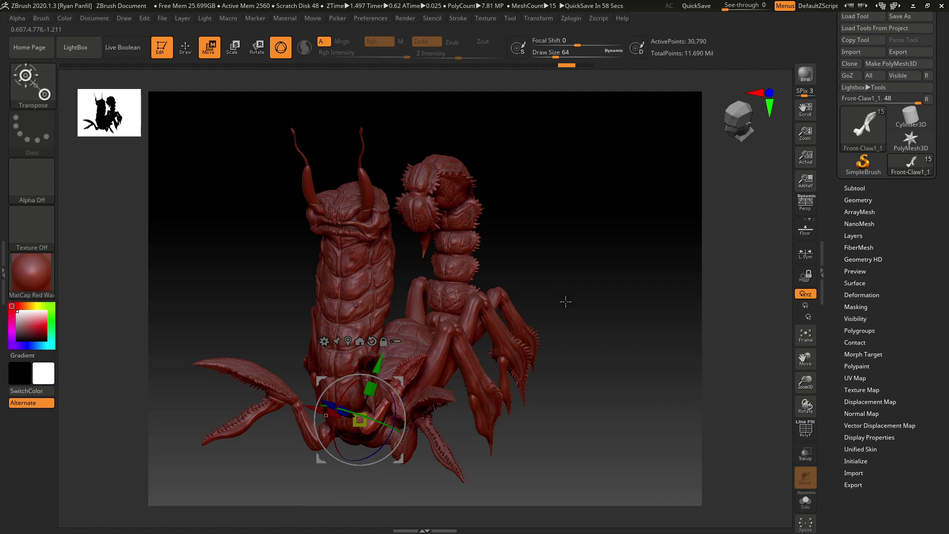
pyautogui.moveTo(589, 263); pyautogui.dragTo(832, 99)
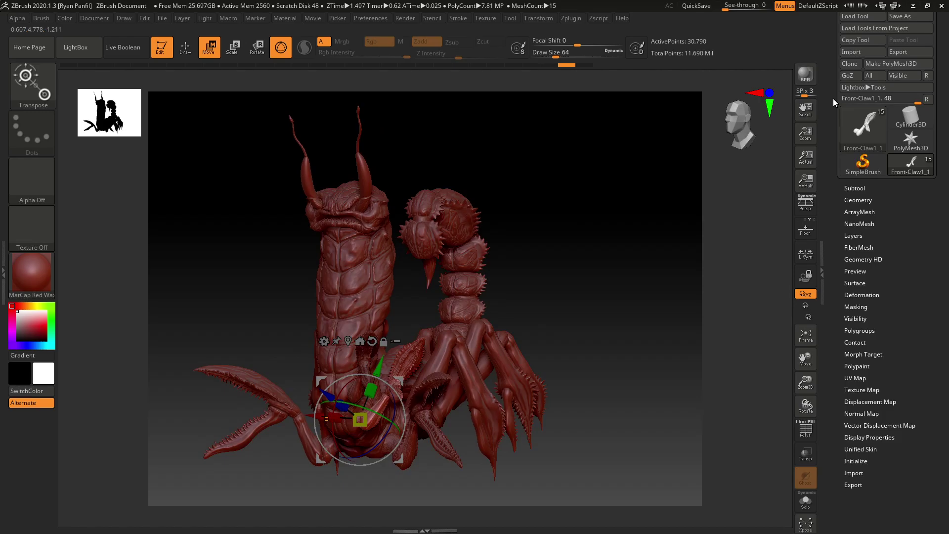